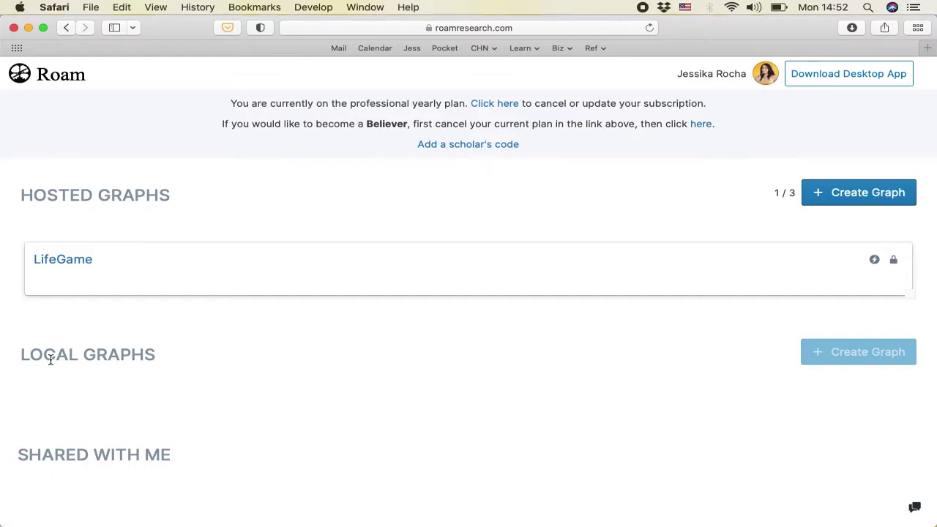
{"action": "left_click", "coordinate": [24, 357]}
{"action": "left_click_drag", "start_coordinate": [24, 358], "coordinate": [188, 374]}
{"action": "left_click", "coordinate": [188, 374]}
{"action": "left_click_drag", "start_coordinate": [19, 454], "coordinate": [174, 451]}
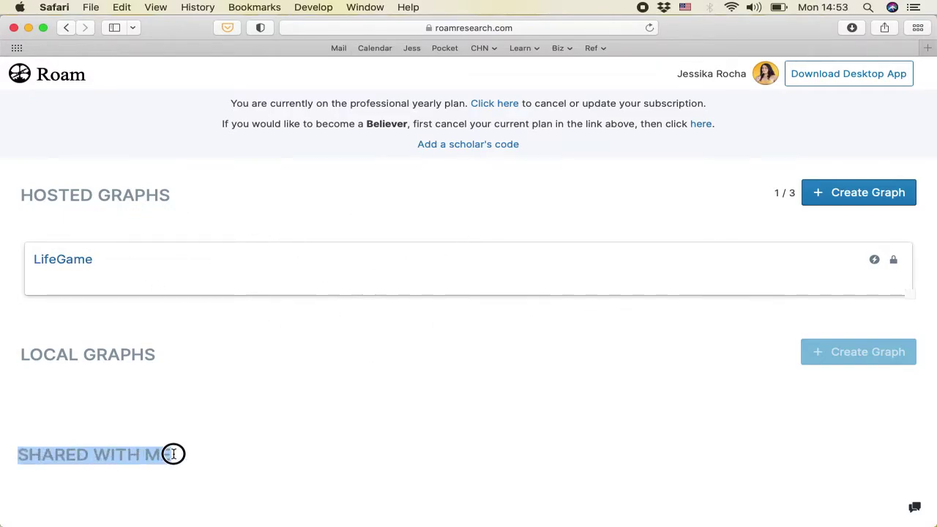
{"action": "left_click", "coordinate": [223, 471]}
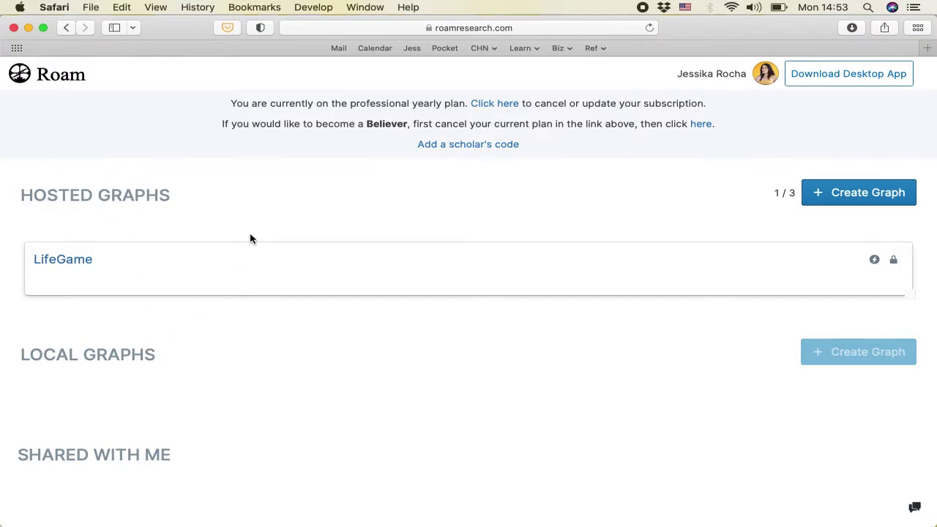
- Open the hosted LifeGame graph and start editing the empty bullet of the December 6th, 2021 note
{"action": "left_click", "coordinate": [76, 259]}
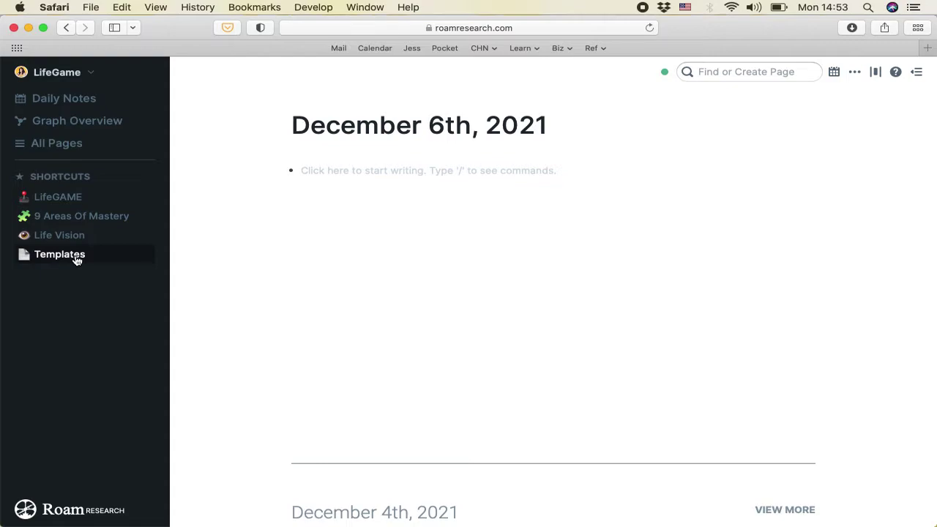
{"action": "left_click", "coordinate": [388, 166]}
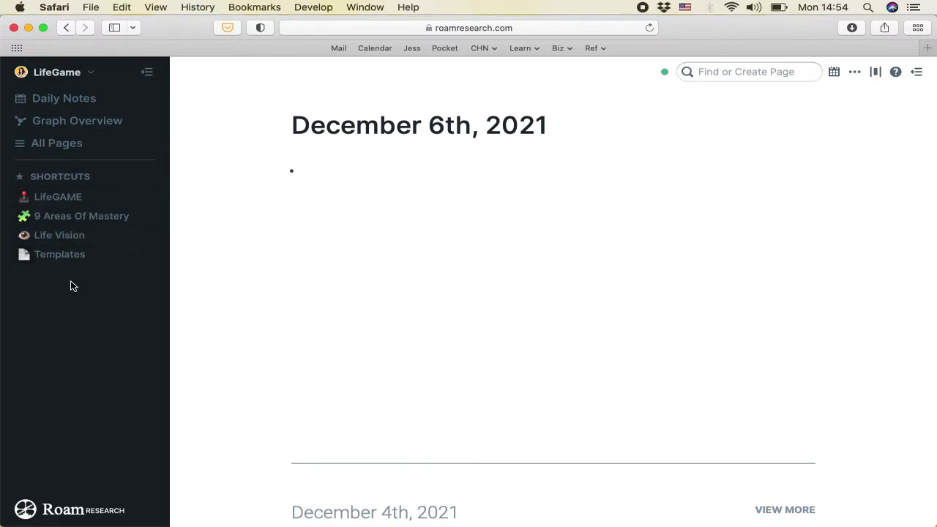
- Open the list of all pages in the graph and browse through its entries
{"action": "left_click", "coordinate": [53, 146]}
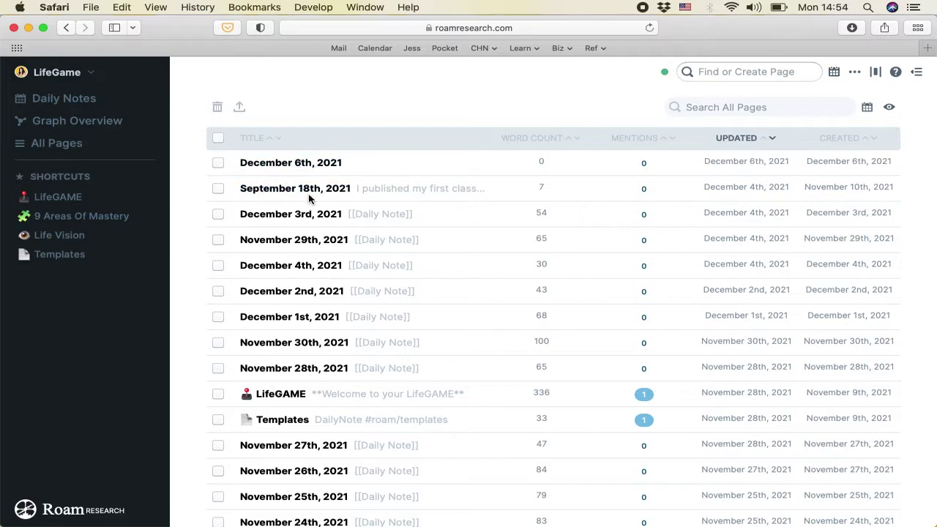
{"action": "scroll", "coordinate": [293, 216], "scroll_direction": "down", "scroll_amount": 5}
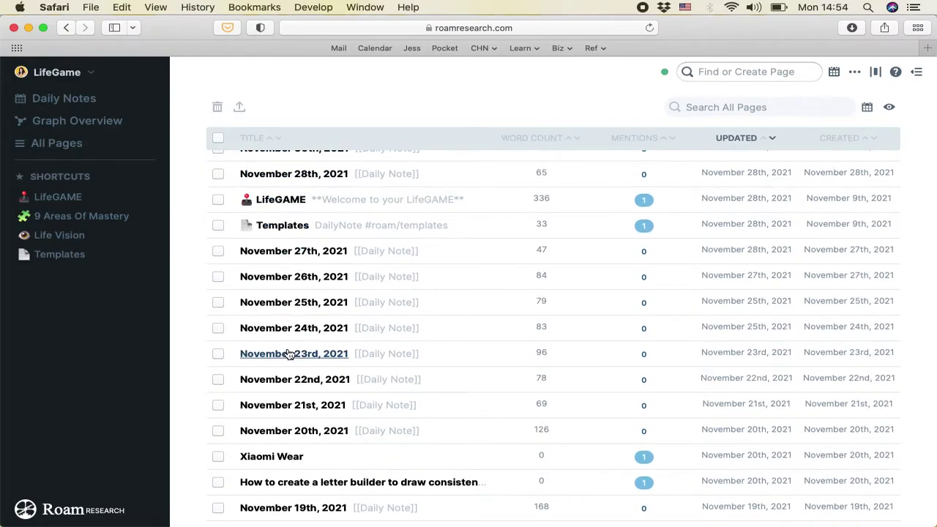
{"action": "scroll", "coordinate": [310, 356], "scroll_direction": "down", "scroll_amount": 5}
{"action": "scroll", "coordinate": [272, 390], "scroll_direction": "down", "scroll_amount": 3}
{"action": "scroll", "coordinate": [273, 390], "scroll_direction": "down", "scroll_amount": 9}
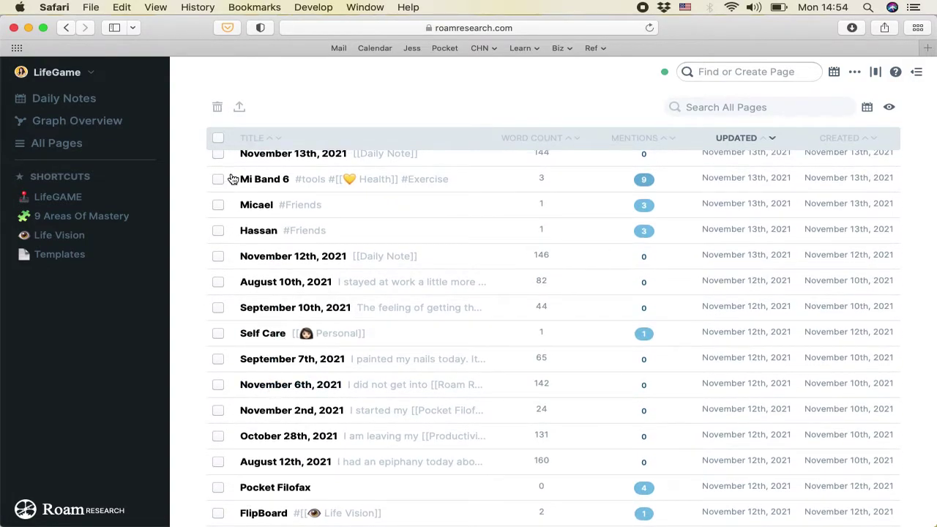
- Sort the page list by title and turn on the daily notes filter, then look through the list
{"action": "left_click", "coordinate": [275, 142]}
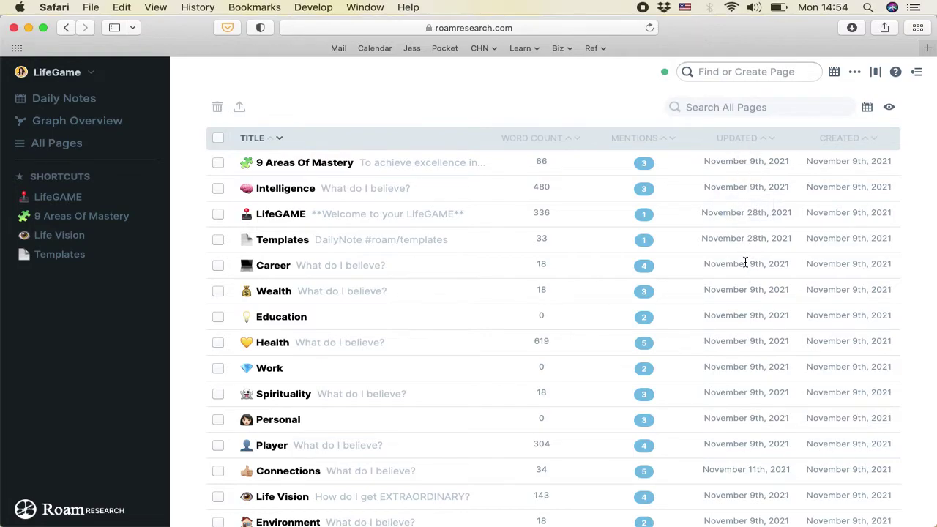
{"action": "left_click", "coordinate": [865, 108]}
{"action": "scroll", "coordinate": [328, 351], "scroll_direction": "down", "scroll_amount": 20}
{"action": "scroll", "coordinate": [328, 351], "scroll_direction": "up", "scroll_amount": 20}
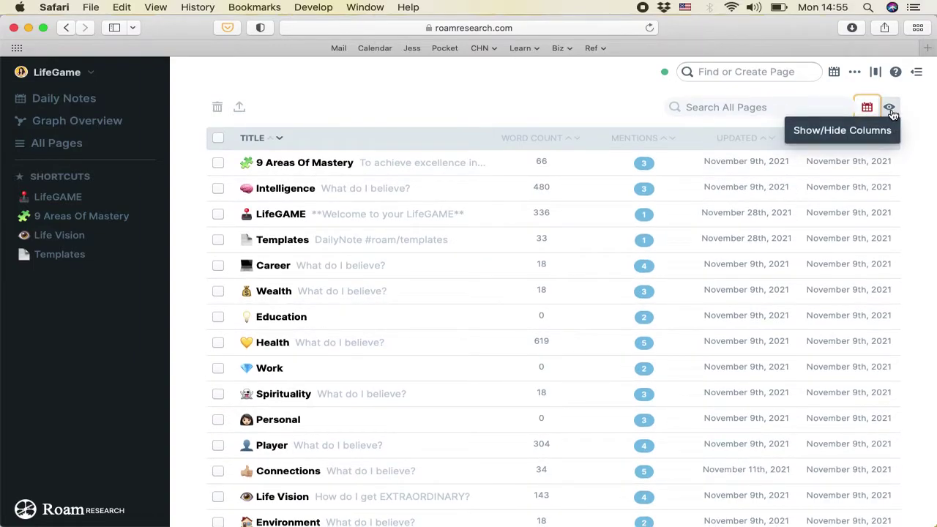
- Hide the Created and Updated columns of the page list and show both again
{"action": "left_click", "coordinate": [889, 108]}
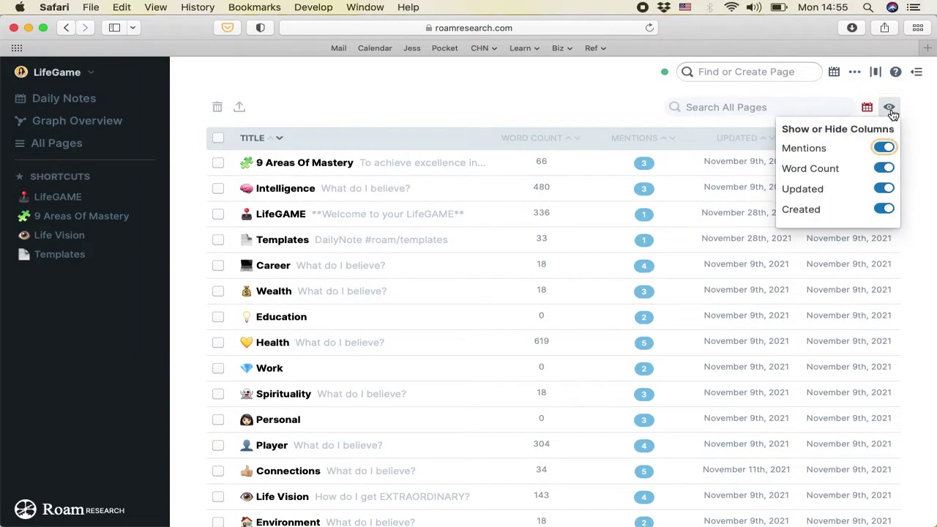
{"action": "left_click", "coordinate": [885, 209]}
{"action": "left_click", "coordinate": [888, 189]}
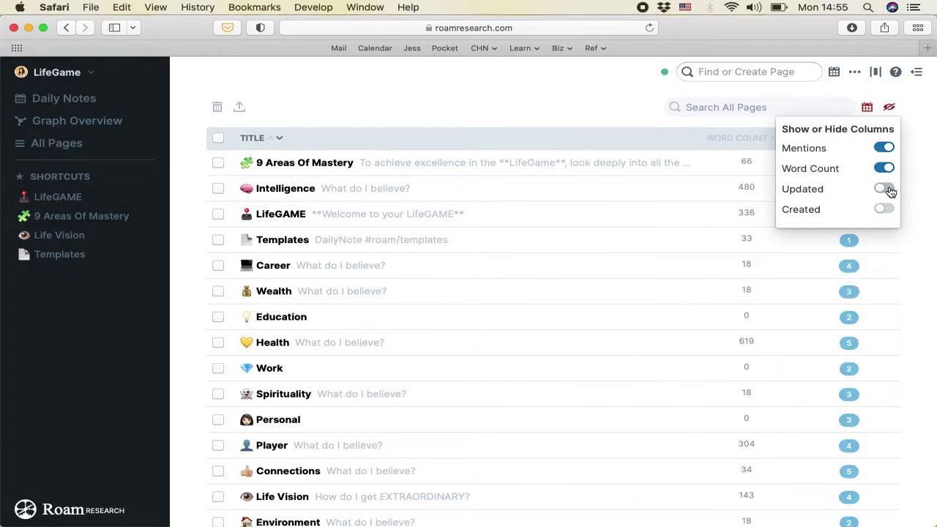
{"action": "left_click", "coordinate": [887, 190]}
{"action": "left_click", "coordinate": [887, 209]}
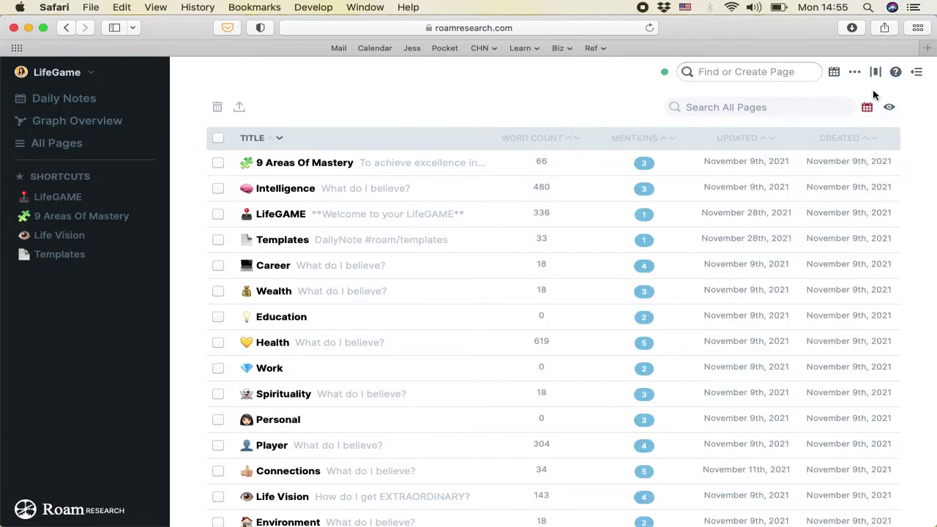
- Open the graph overview and look over the whole network of linked pages
{"action": "left_click", "coordinate": [72, 120]}
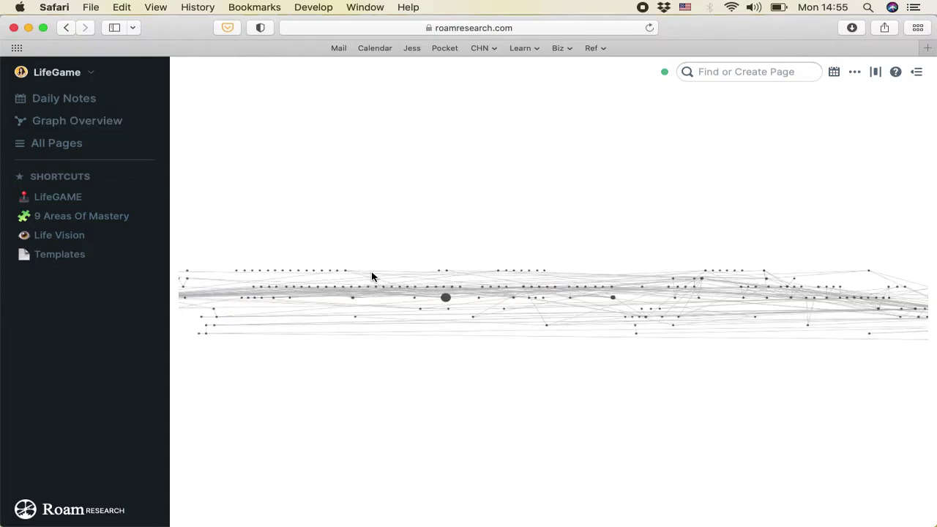
{"action": "scroll", "coordinate": [447, 326], "scroll_direction": "up", "scroll_amount": 5}
{"action": "scroll", "coordinate": [447, 325], "scroll_direction": "down", "scroll_amount": 5}
{"action": "scroll", "coordinate": [447, 326], "scroll_direction": "down", "scroll_amount": 2}
{"action": "left_click_drag", "start_coordinate": [427, 383], "coordinate": [315, 336]}
{"action": "left_click_drag", "start_coordinate": [581, 339], "coordinate": [317, 345]}
{"action": "left_click_drag", "start_coordinate": [457, 355], "coordinate": [815, 385]}
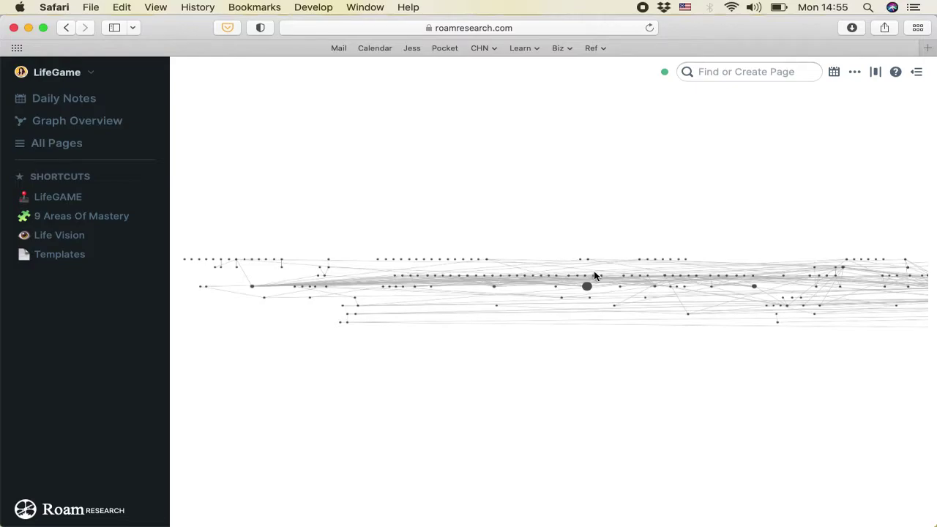
- Examine the large DONE node and the labelled page nodes around it up close in the graph overview
{"action": "mouse_move", "coordinate": [586, 287]}
{"action": "left_mouse_down"}
{"action": "mouse_move", "coordinate": [574, 385]}
{"action": "mouse_move", "coordinate": [572, 198]}
{"action": "mouse_move", "coordinate": [577, 291]}
{"action": "left_mouse_up"}
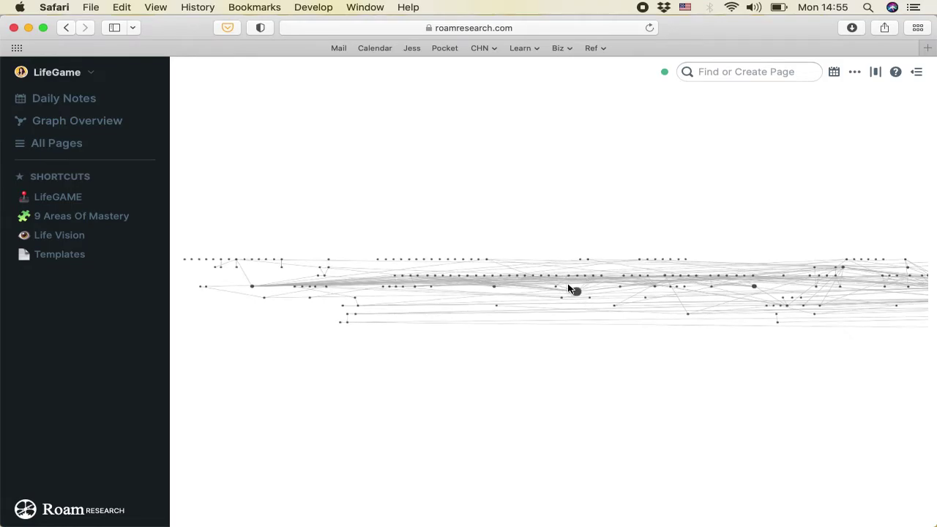
{"action": "scroll", "coordinate": [569, 289], "scroll_direction": "up", "scroll_amount": 3}
{"action": "scroll", "coordinate": [569, 289], "scroll_direction": "up", "scroll_amount": 5}
{"action": "scroll", "coordinate": [570, 289], "scroll_direction": "down", "scroll_amount": 3}
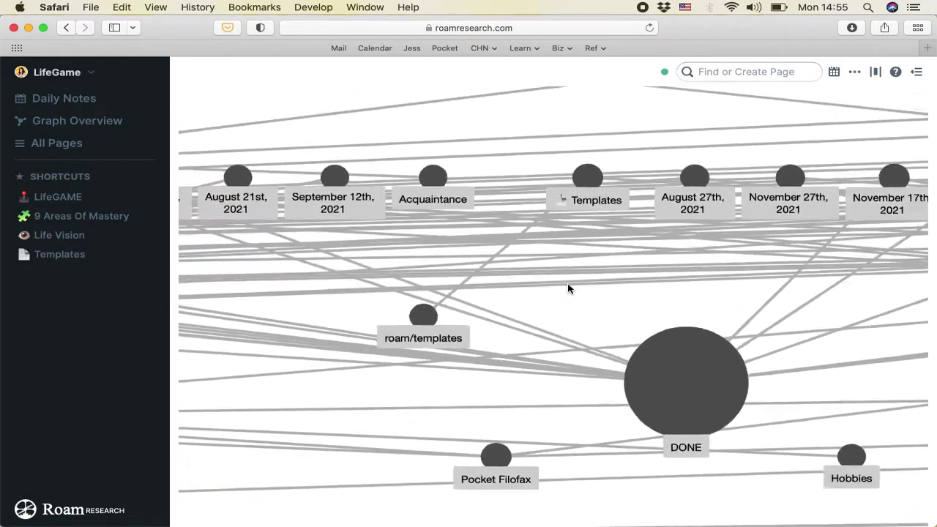
{"action": "scroll", "coordinate": [569, 289], "scroll_direction": "down", "scroll_amount": 6}
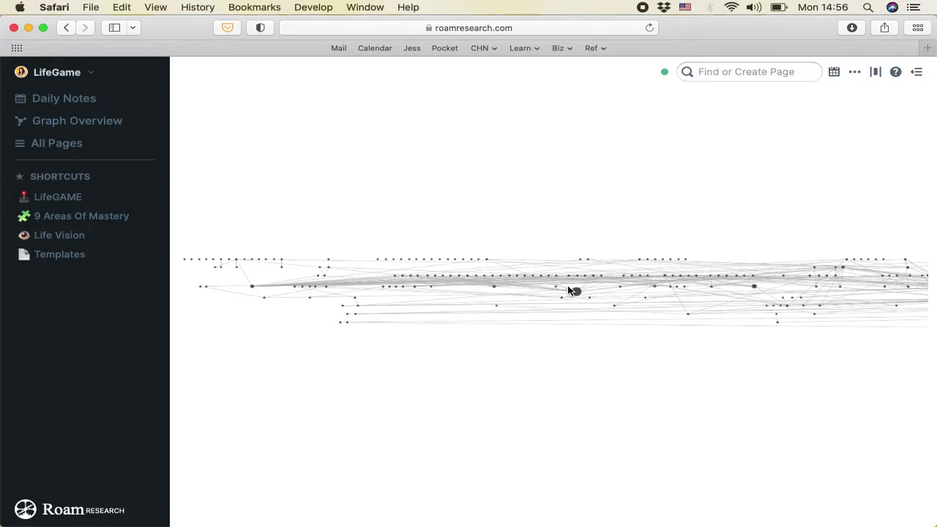
{"action": "scroll", "coordinate": [533, 326], "scroll_direction": "up", "scroll_amount": 5}
{"action": "scroll", "coordinate": [533, 330], "scroll_direction": "down", "scroll_amount": 8}
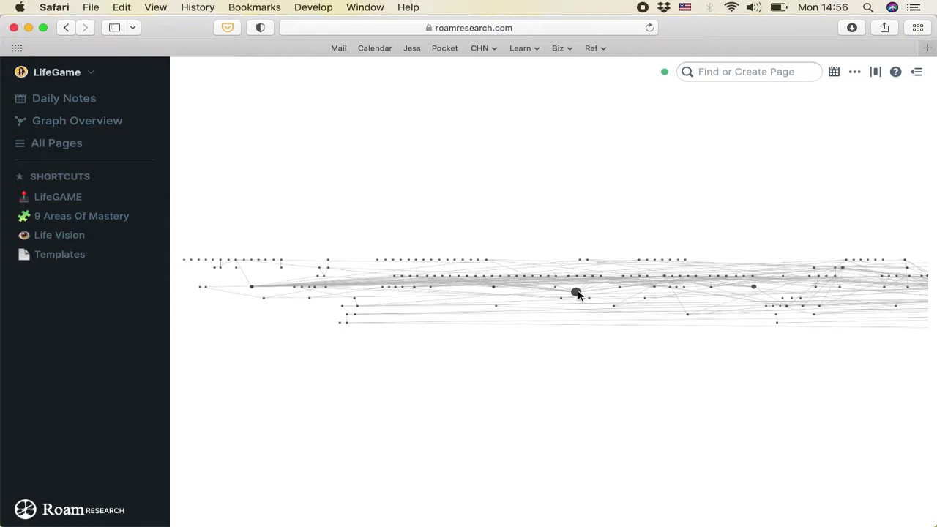
- Reposition the large DONE node just above the rows of nodes and pull a smaller connected node below them
{"action": "left_click_drag", "start_coordinate": [578, 294], "coordinate": [522, 192]}
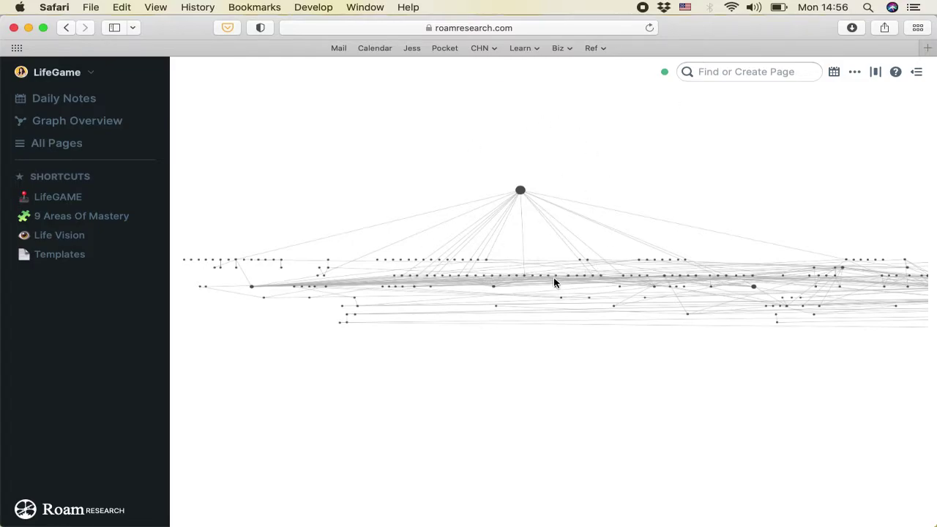
{"action": "left_click_drag", "start_coordinate": [521, 191], "coordinate": [541, 234]}
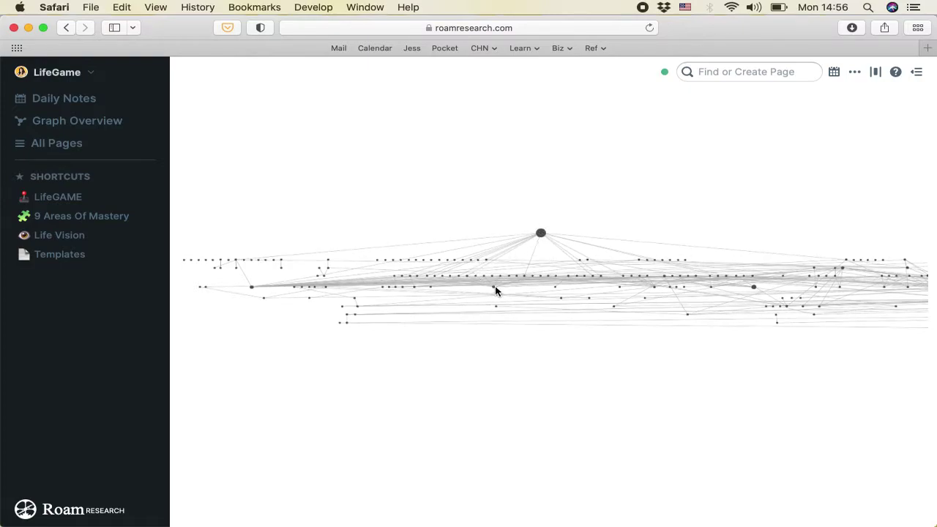
{"action": "left_click_drag", "start_coordinate": [494, 288], "coordinate": [479, 336]}
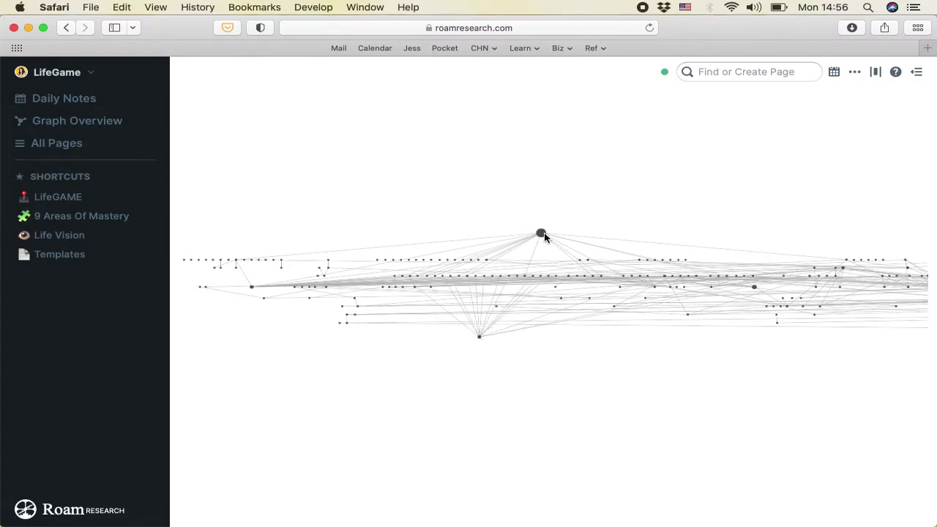
{"action": "left_click_drag", "start_coordinate": [542, 237], "coordinate": [543, 240]}
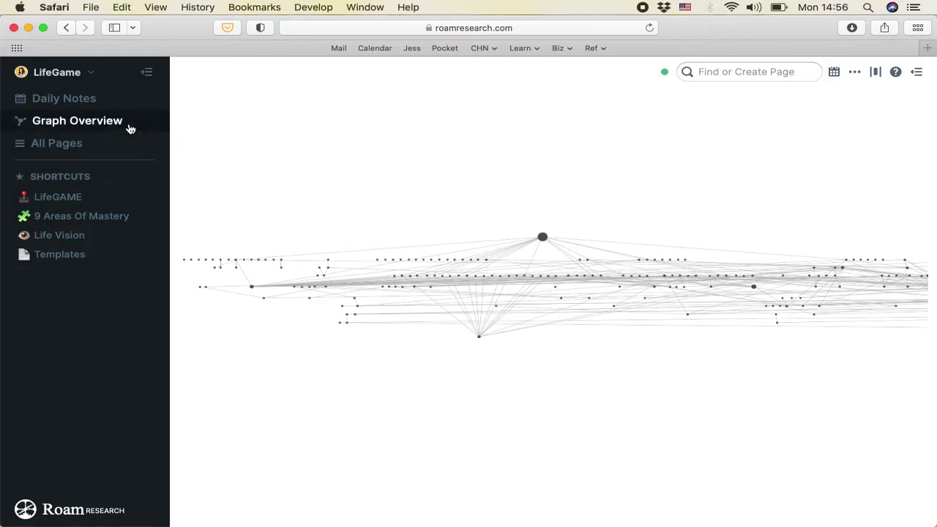
- Open the daily notes and look through the entries of the previous days
{"action": "left_click", "coordinate": [46, 98]}
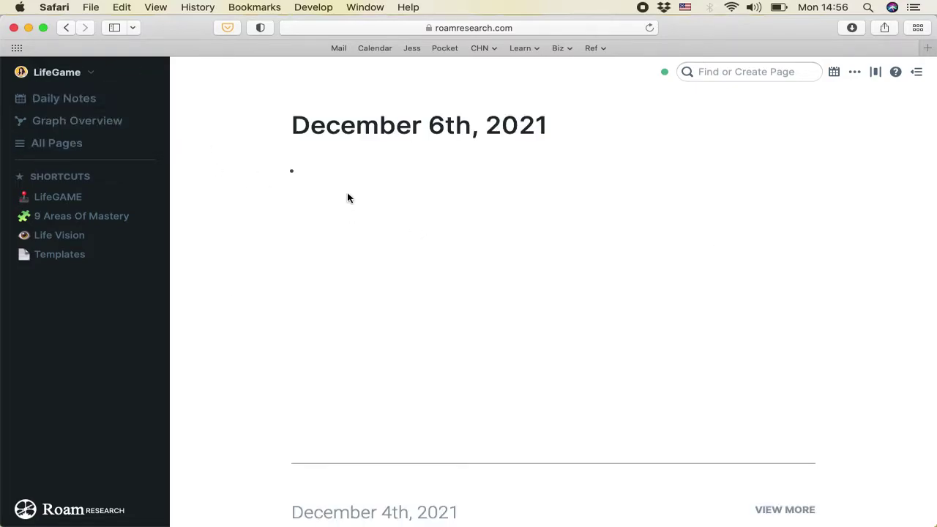
{"action": "scroll", "coordinate": [387, 349], "scroll_direction": "down", "scroll_amount": 10}
{"action": "scroll", "coordinate": [387, 349], "scroll_direction": "down", "scroll_amount": 3}
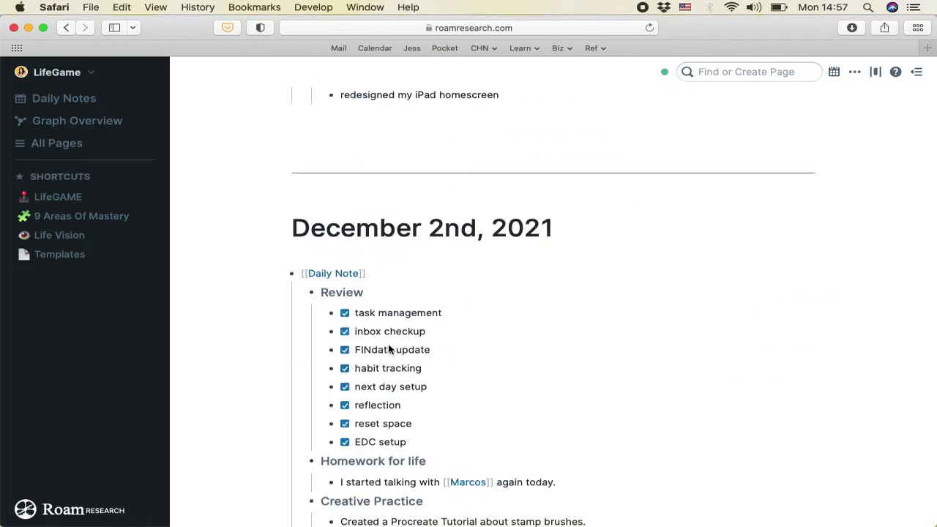
{"action": "scroll", "coordinate": [387, 349], "scroll_direction": "up", "scroll_amount": 15}
- Insert the DailyNote template into the empty bullet of the December 6th, 2021 note
{"action": "left_click", "coordinate": [354, 175]}
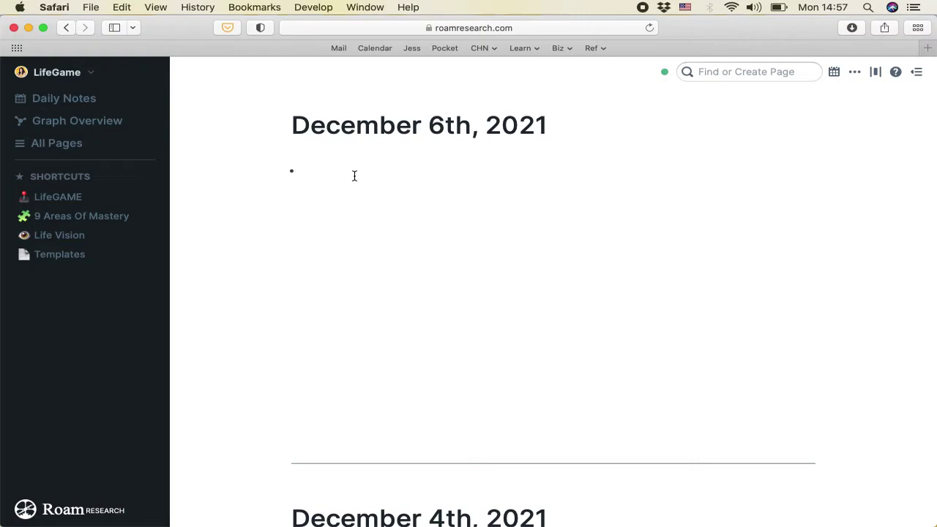
{"action": "type", "text": ";;"}
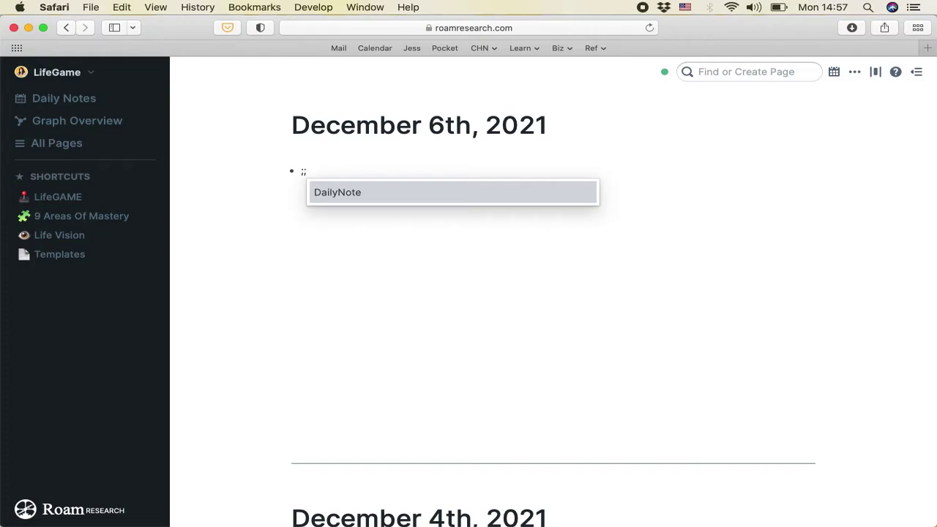
{"action": "key", "text": "Return"}
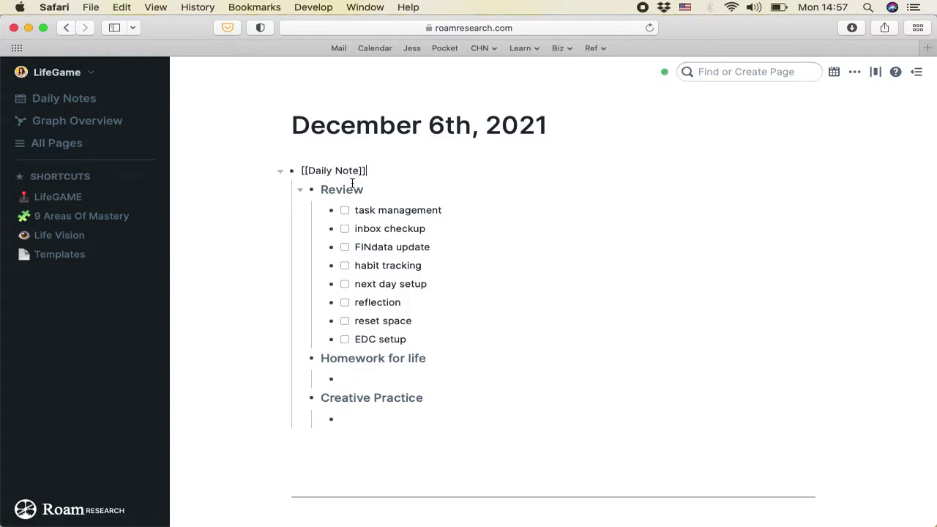
- Go through the Review checklist of the December 6th note, from task management to reflection
{"action": "left_click", "coordinate": [374, 191]}
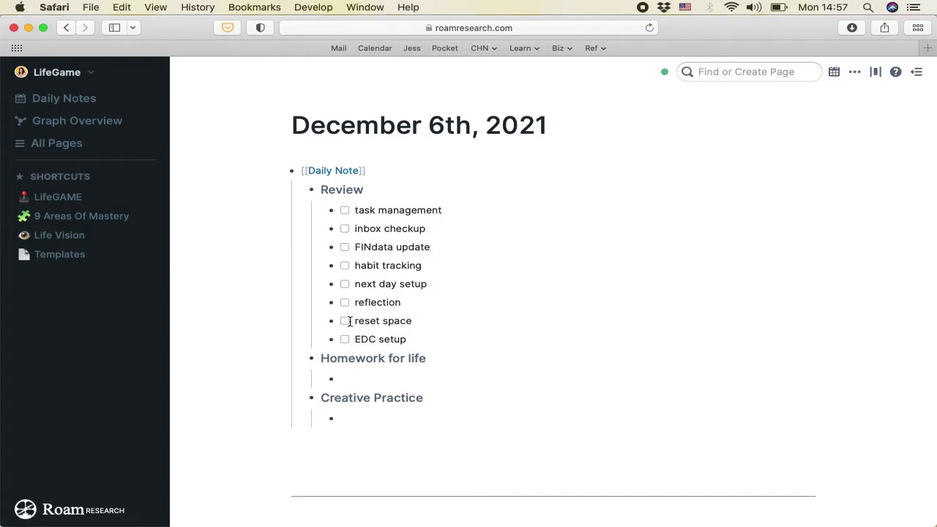
{"action": "left_click", "coordinate": [384, 211]}
{"action": "left_click", "coordinate": [381, 230]}
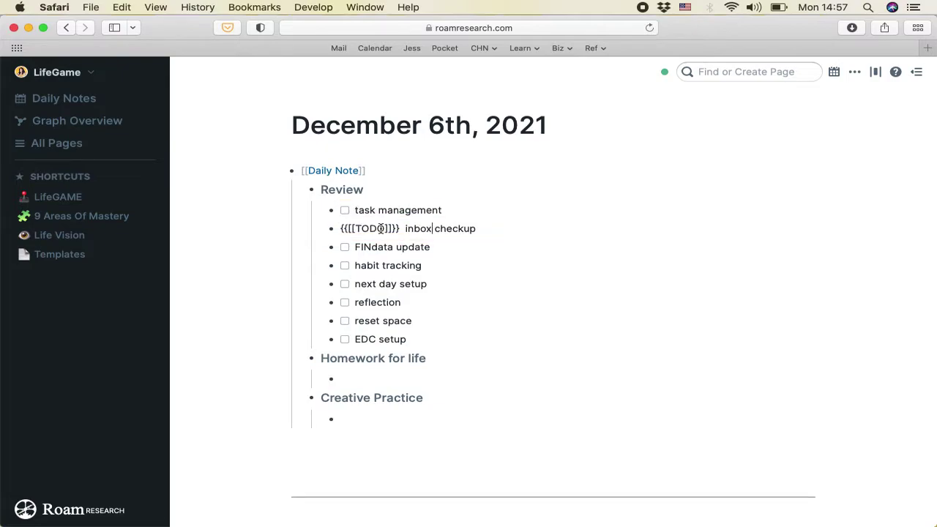
{"action": "left_click", "coordinate": [389, 249]}
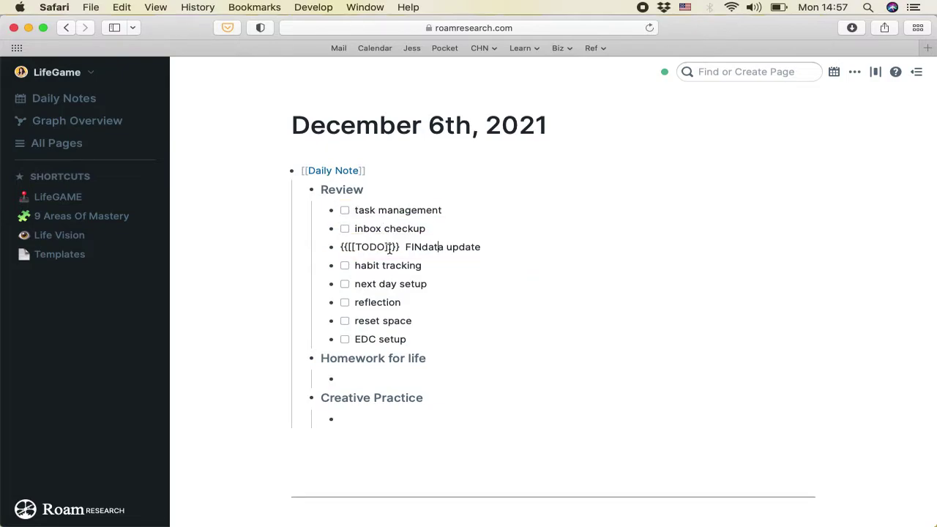
{"action": "left_click", "coordinate": [437, 248]}
{"action": "left_click", "coordinate": [393, 267]}
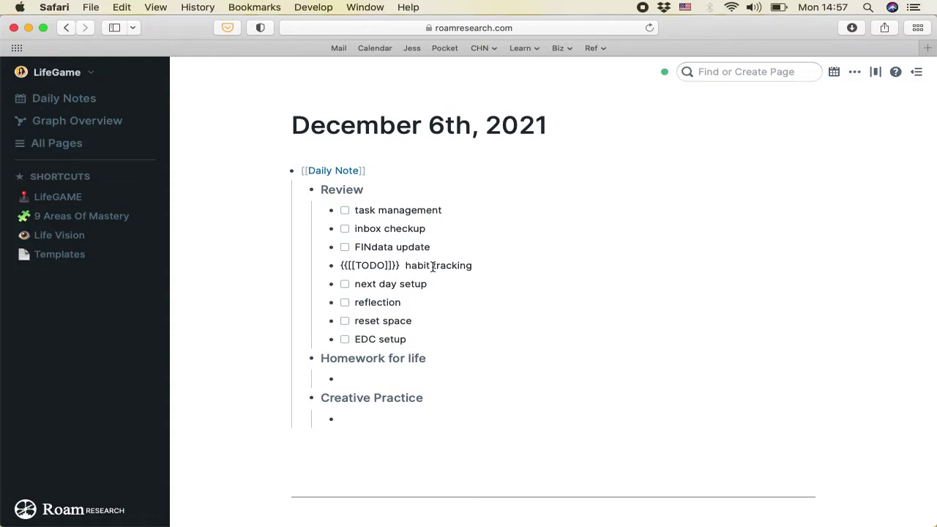
{"action": "left_click", "coordinate": [374, 284]}
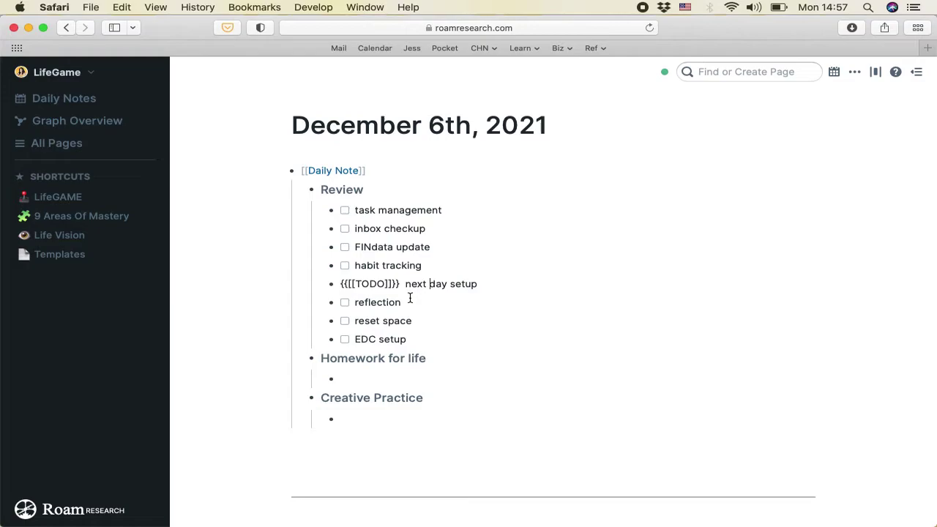
{"action": "left_click", "coordinate": [368, 303]}
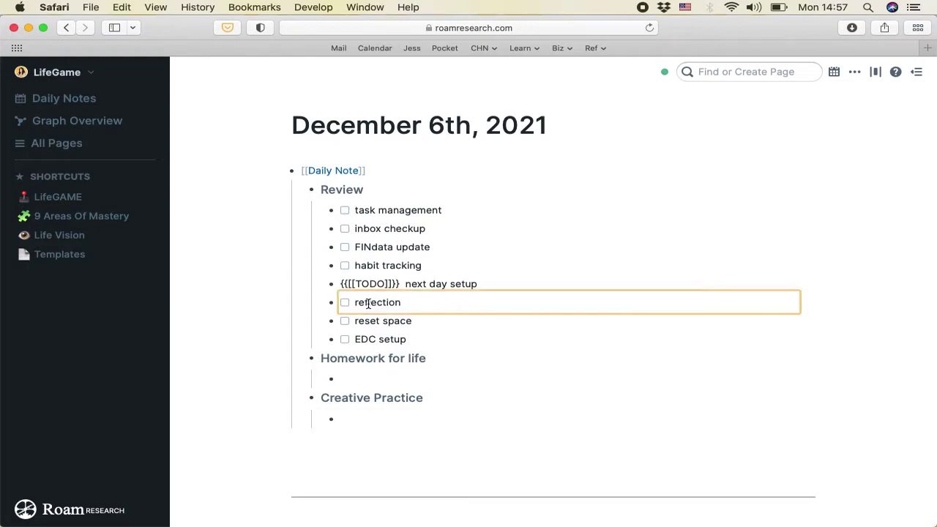
- Look at the empty entries under Homework for life and Creative Practice in the December 6th note
{"action": "left_click", "coordinate": [364, 376]}
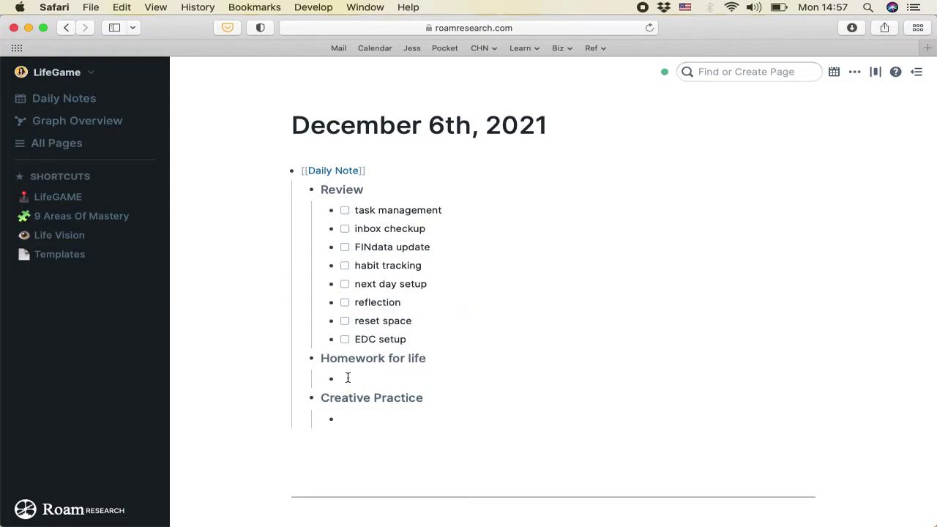
{"action": "left_click", "coordinate": [353, 363]}
{"action": "left_click", "coordinate": [353, 377]}
{"action": "left_click", "coordinate": [359, 417]}
{"action": "left_click", "coordinate": [359, 416]}
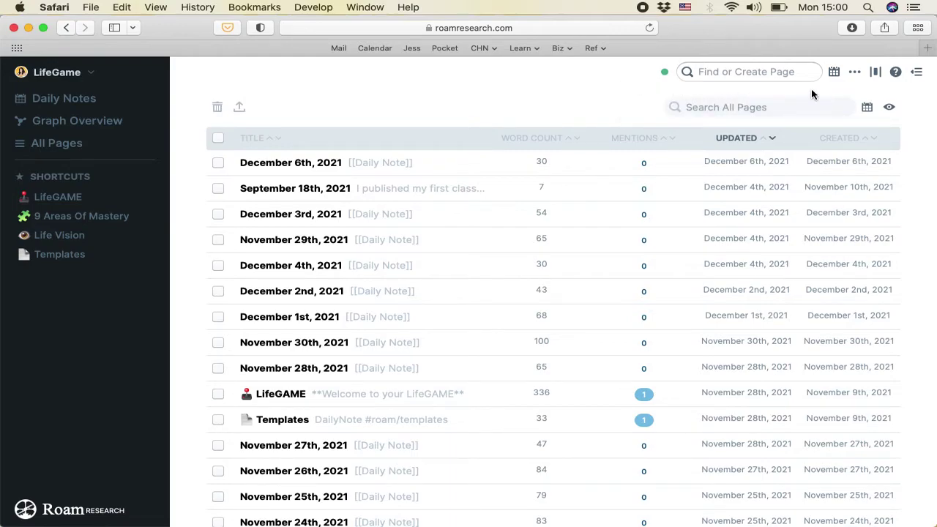
- Search the graph for "Template" and look through the matching pages and blocks
{"action": "left_click", "coordinate": [748, 72]}
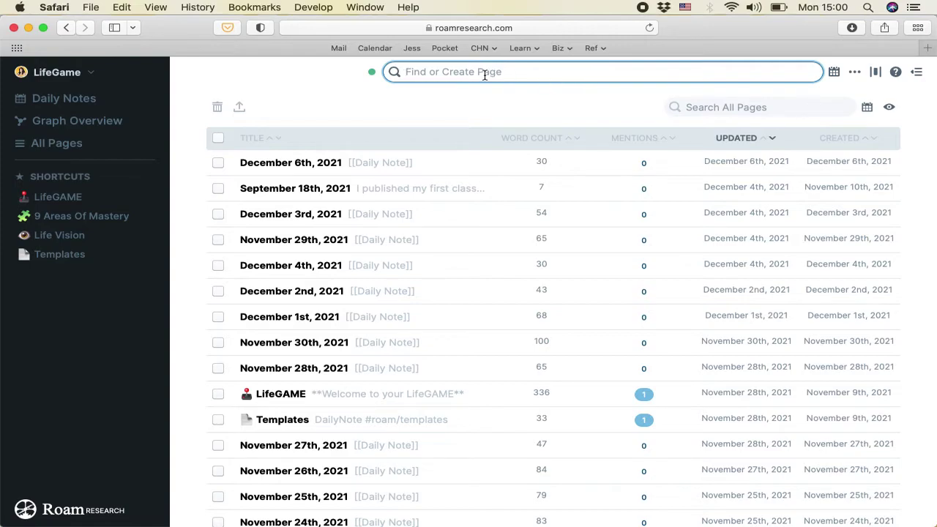
{"action": "type", "text": "Template"}
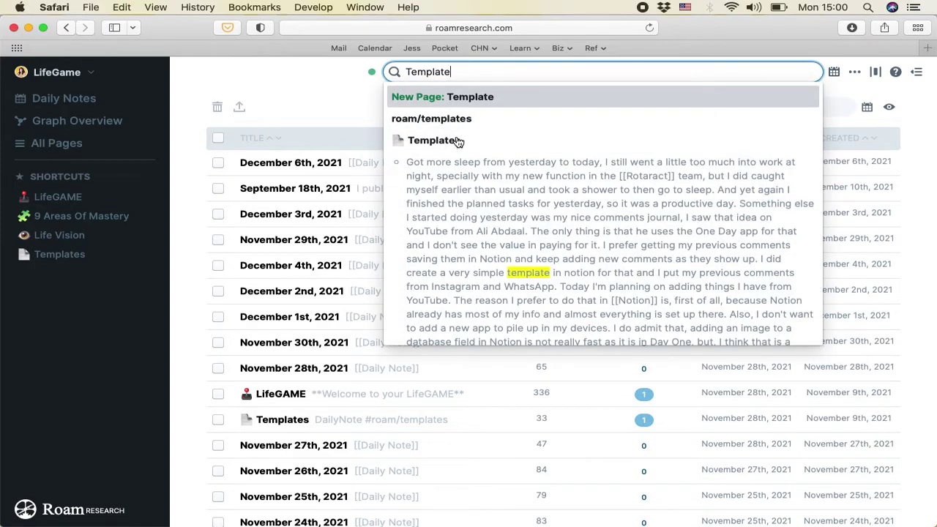
{"action": "scroll", "coordinate": [454, 272], "scroll_direction": "down", "scroll_amount": 10}
{"action": "scroll", "coordinate": [453, 270], "scroll_direction": "up", "scroll_amount": 10}
- Replace the search text with "Nova Página" and create a new page with that title
{"action": "double_click", "coordinate": [469, 72]}
{"action": "type", "text": "Nova Página"}
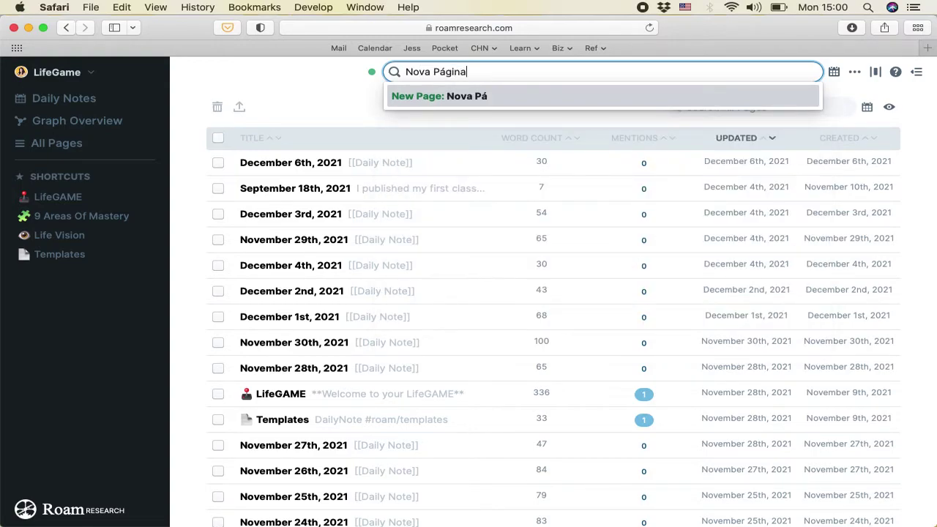
{"action": "left_click", "coordinate": [442, 99]}
- Fill Nova Página with bullets hsgdukwenuzeuifxomiruhmgu and nziuwnziuwmaed, nest jdyghdeidwe and jshhdjd under the second, and add an empty top-level bullet
{"action": "left_click", "coordinate": [387, 173]}
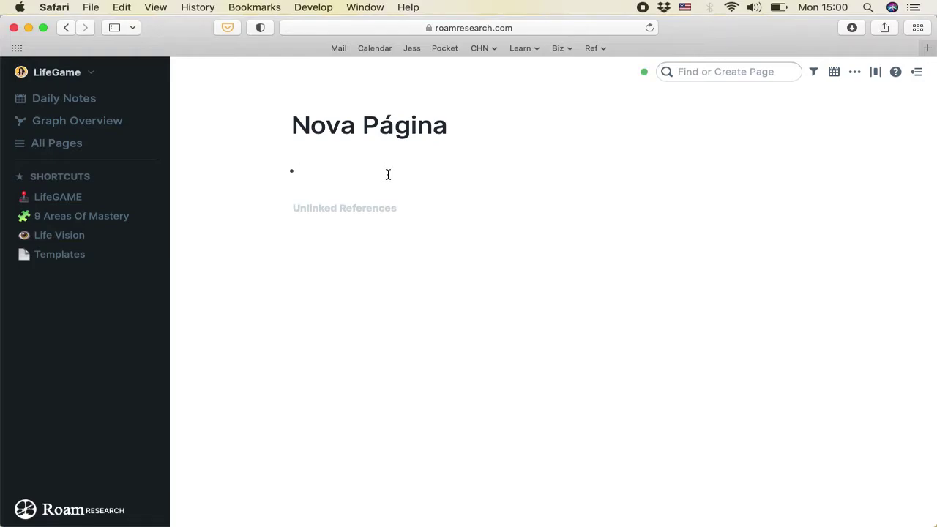
{"action": "type", "text": "hsgdukwenuzeuifxomiruhmgu"}
{"action": "key", "text": "Return"}
{"action": "type", "text": "nziuwnziuwmaed"}
{"action": "key", "text": "Return"}
{"action": "key", "text": "Tab"}
{"action": "type", "text": "jdyghdeidwe"}
{"action": "key", "text": "Return"}
{"action": "type", "text": "jshhdjd"}
{"action": "key", "text": "Return"}
{"action": "key", "text": "shift+Tab"}
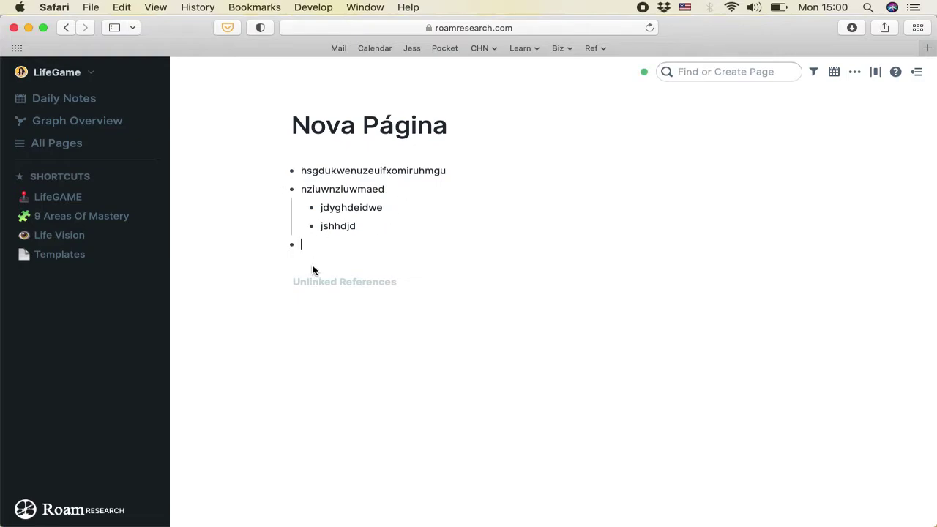
- Bring up the slash commands in the empty bullet and look through the available options, from TODO to file upload
{"action": "type", "text": "/"}
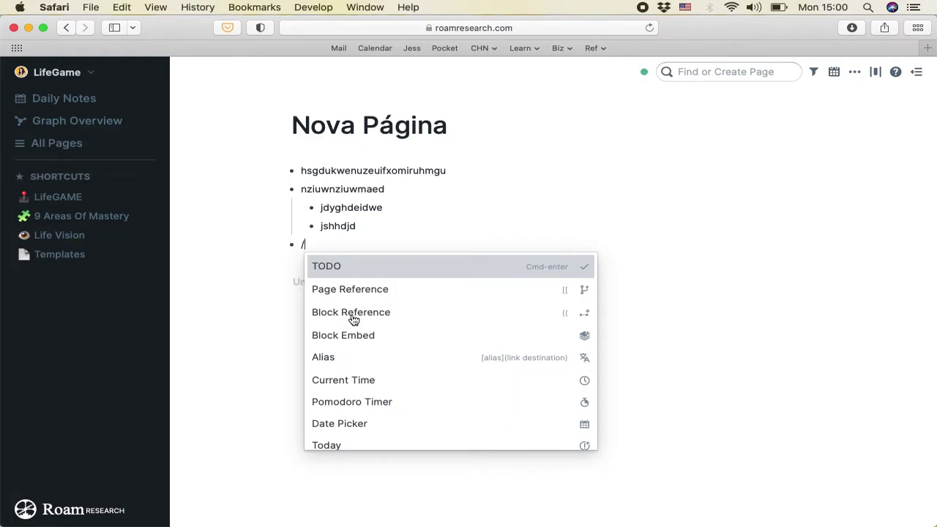
{"action": "scroll", "coordinate": [353, 385], "scroll_direction": "down", "scroll_amount": 5}
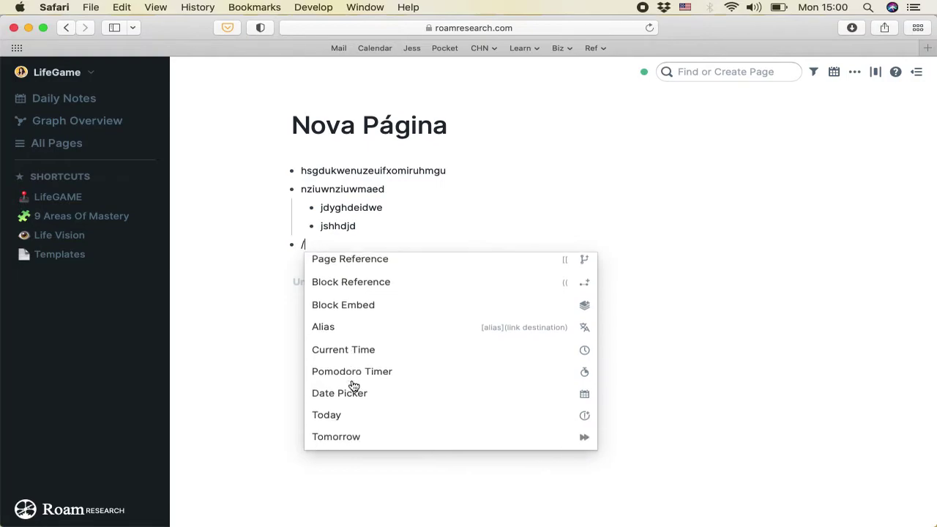
{"action": "scroll", "coordinate": [353, 386], "scroll_direction": "up", "scroll_amount": 5}
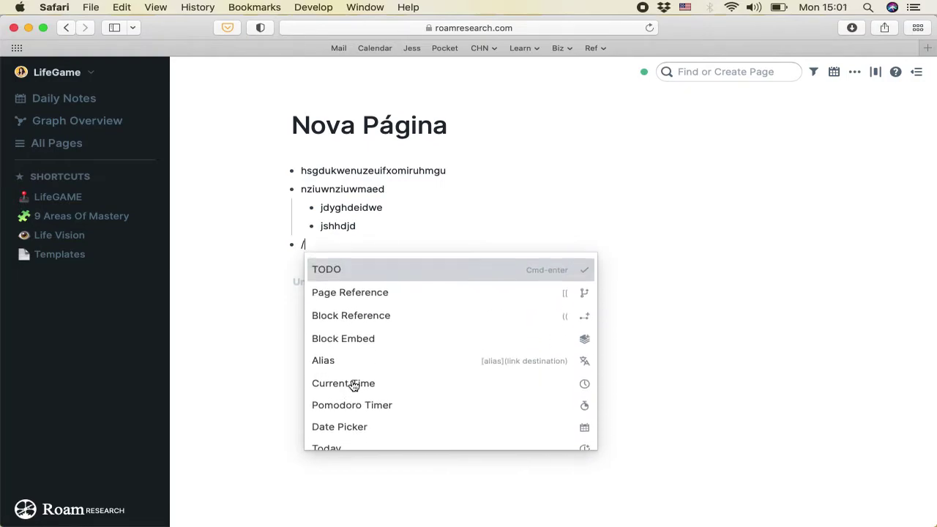
{"action": "scroll", "coordinate": [353, 386], "scroll_direction": "down", "scroll_amount": 5}
{"action": "scroll", "coordinate": [353, 386], "scroll_direction": "down", "scroll_amount": 3}
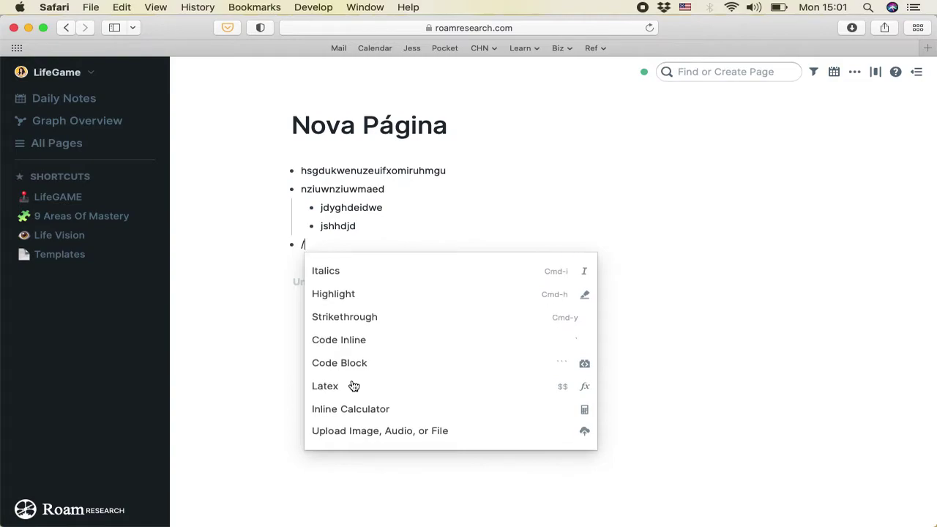
{"action": "scroll", "coordinate": [353, 385], "scroll_direction": "up", "scroll_amount": 5}
{"action": "scroll", "coordinate": [352, 386], "scroll_direction": "down", "scroll_amount": 2}
{"action": "scroll", "coordinate": [353, 386], "scroll_direction": "down", "scroll_amount": 1}
{"action": "scroll", "coordinate": [353, 386], "scroll_direction": "up", "scroll_amount": 4}
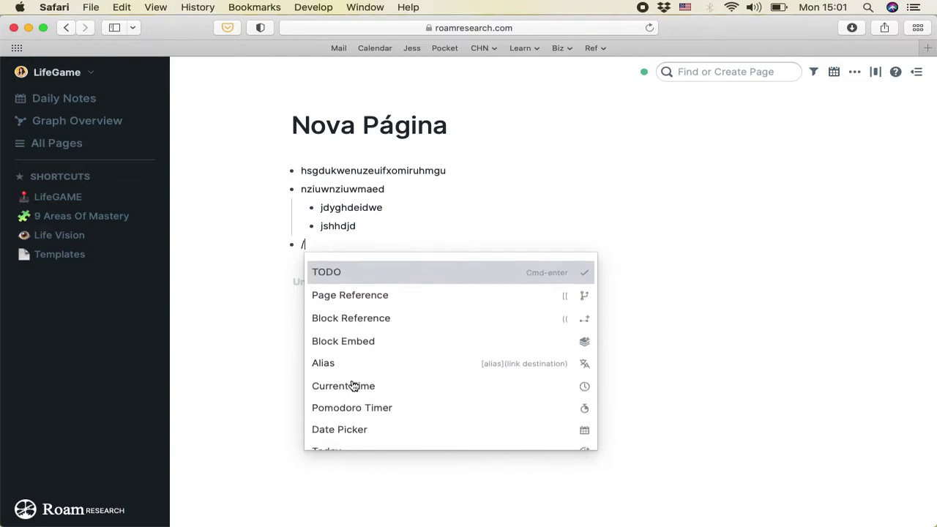
{"action": "scroll", "coordinate": [358, 362], "scroll_direction": "down", "scroll_amount": 1}
{"action": "scroll", "coordinate": [358, 362], "scroll_direction": "up", "scroll_amount": 1}
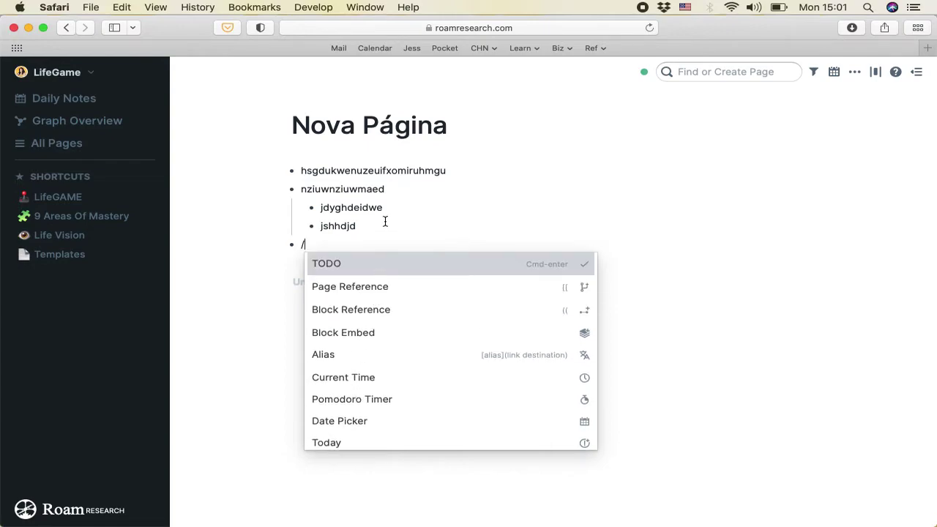
{"action": "scroll", "coordinate": [377, 362], "scroll_direction": "down", "scroll_amount": 5}
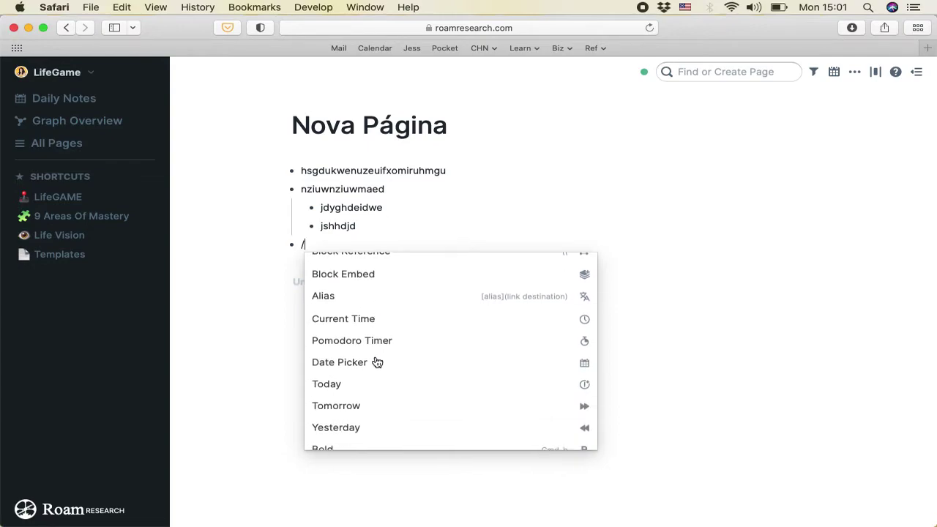
{"action": "scroll", "coordinate": [384, 329], "scroll_direction": "up", "scroll_amount": 5}
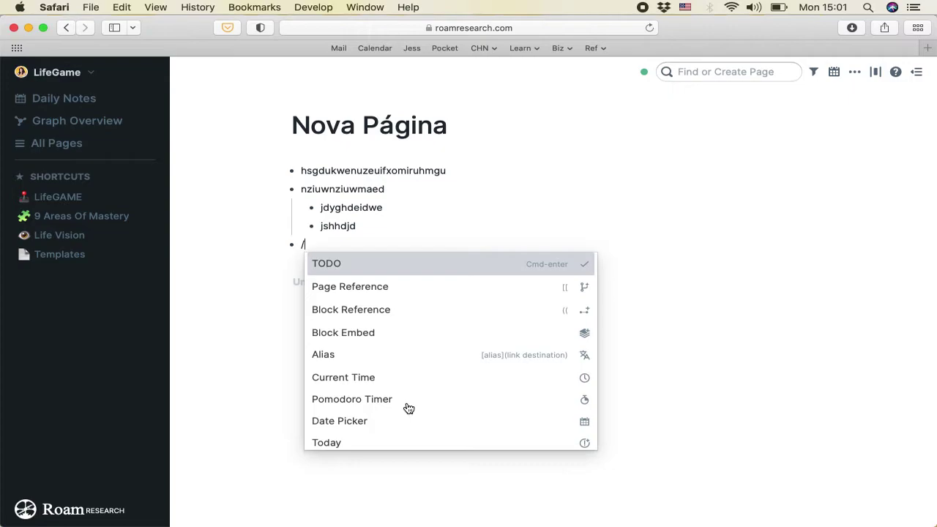
- Insert a 25-minute Pomodoro Timer in the last bullet of Nova Página and start it
{"action": "scroll", "coordinate": [387, 434], "scroll_direction": "down", "scroll_amount": 2}
{"action": "scroll", "coordinate": [388, 435], "scroll_direction": "up", "scroll_amount": 2}
{"action": "scroll", "coordinate": [380, 319], "scroll_direction": "down", "scroll_amount": 1}
{"action": "scroll", "coordinate": [381, 319], "scroll_direction": "up", "scroll_amount": 1}
{"action": "left_click", "coordinate": [370, 403]}
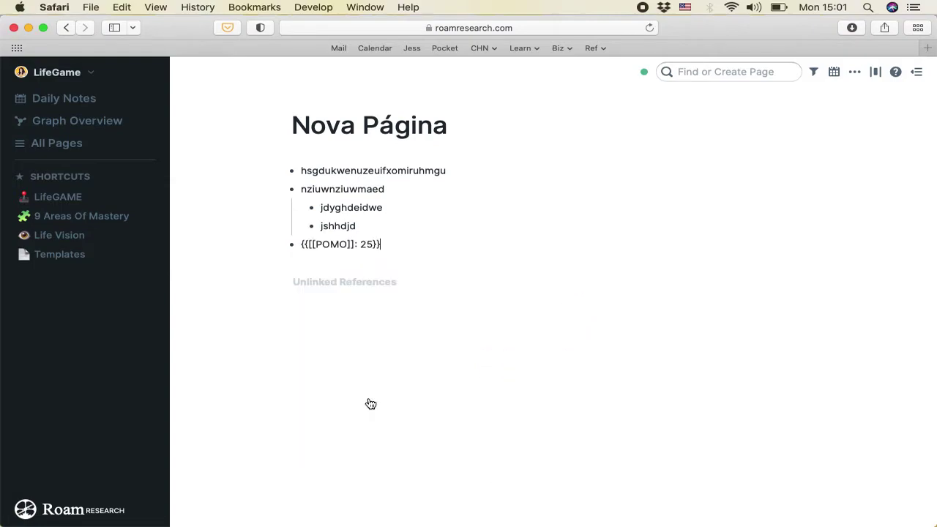
{"action": "left_click", "coordinate": [412, 203]}
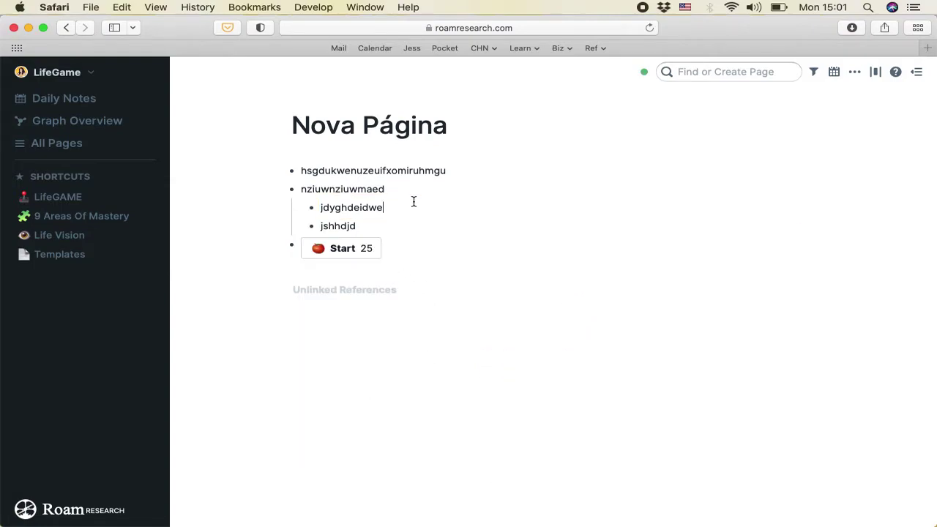
{"action": "left_click", "coordinate": [340, 249]}
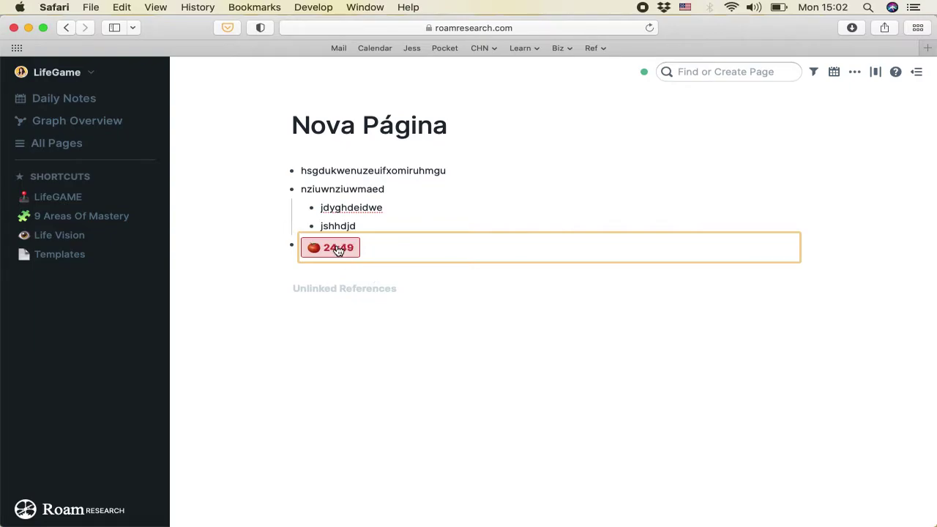
{"action": "left_click", "coordinate": [388, 251]}
{"action": "left_click", "coordinate": [391, 211]}
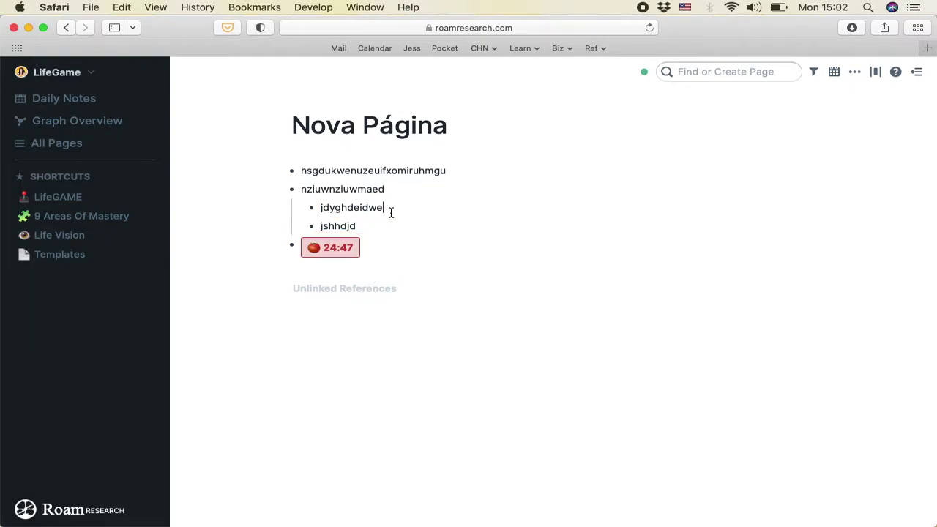
- Add a bullet below the Pomodoro timer and browse the slash commands from there
{"action": "left_click", "coordinate": [379, 255]}
{"action": "key", "text": "Return"}
{"action": "type", "text": "/"}
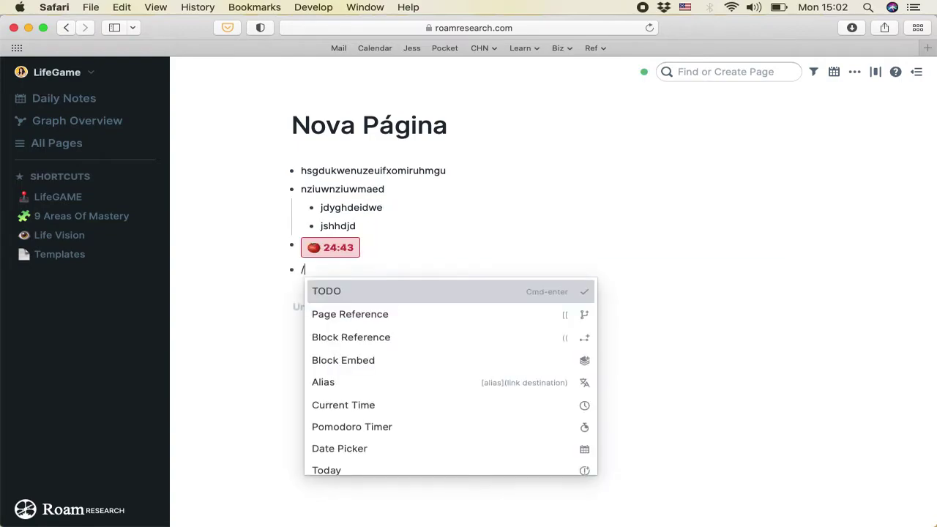
{"action": "scroll", "coordinate": [408, 359], "scroll_direction": "down", "scroll_amount": 3}
{"action": "scroll", "coordinate": [408, 360], "scroll_direction": "up", "scroll_amount": 3}
{"action": "scroll", "coordinate": [407, 359], "scroll_direction": "down", "scroll_amount": 4}
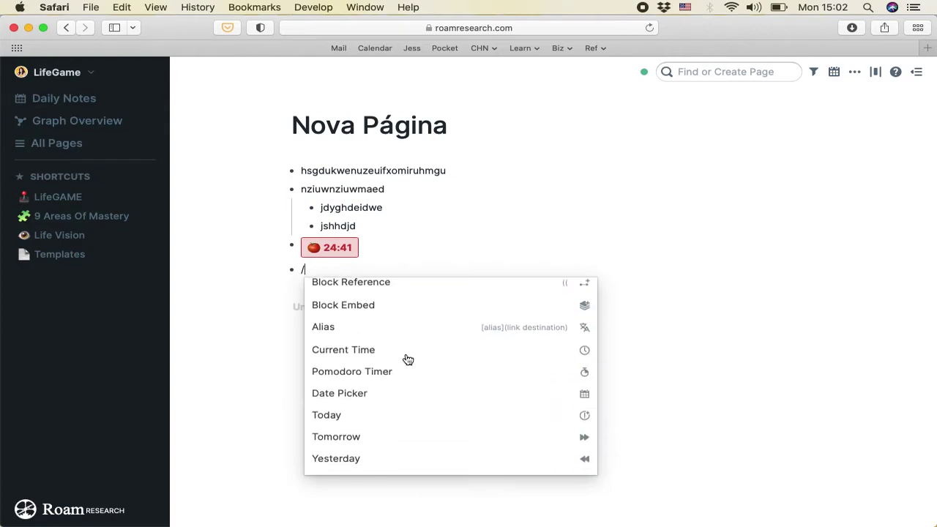
{"action": "scroll", "coordinate": [408, 359], "scroll_direction": "up", "scroll_amount": 5}
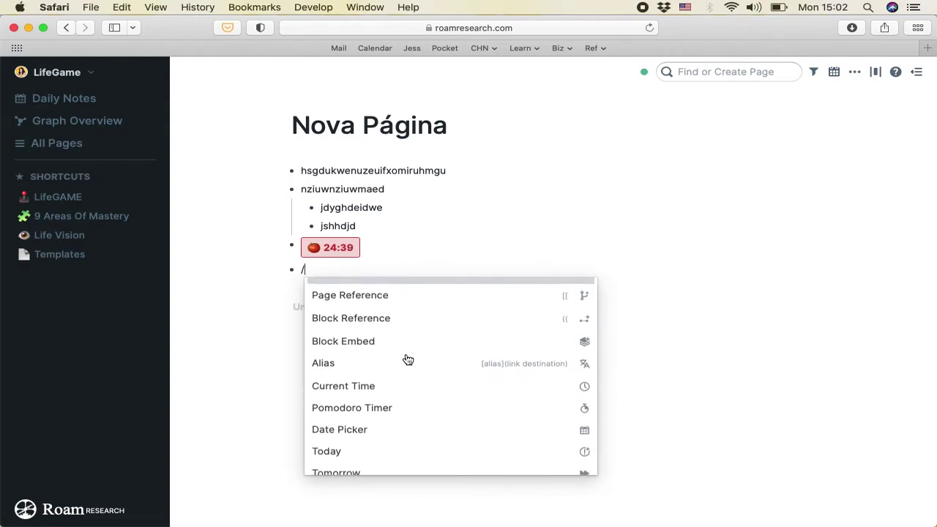
{"action": "scroll", "coordinate": [407, 360], "scroll_direction": "down", "scroll_amount": 5}
{"action": "scroll", "coordinate": [408, 360], "scroll_direction": "up", "scroll_amount": 1}
{"action": "scroll", "coordinate": [407, 359], "scroll_direction": "down", "scroll_amount": 5}
{"action": "scroll", "coordinate": [407, 359], "scroll_direction": "up", "scroll_amount": 8}
{"action": "scroll", "coordinate": [407, 360], "scroll_direction": "down", "scroll_amount": 3}
{"action": "scroll", "coordinate": [407, 359], "scroll_direction": "up", "scroll_amount": 4}
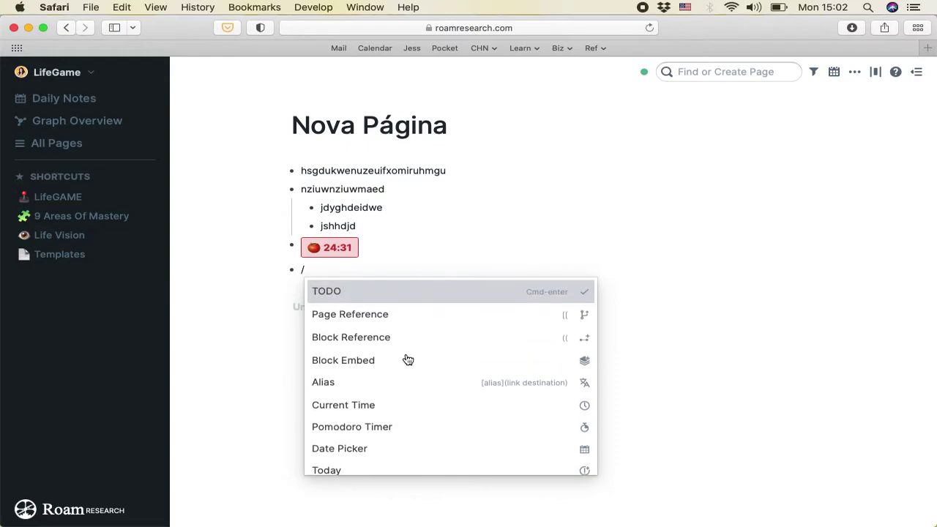
- Filter the slash commands by "im" to find the image upload option, and clear the bullet without inserting anything
{"action": "type", "text": "im"}
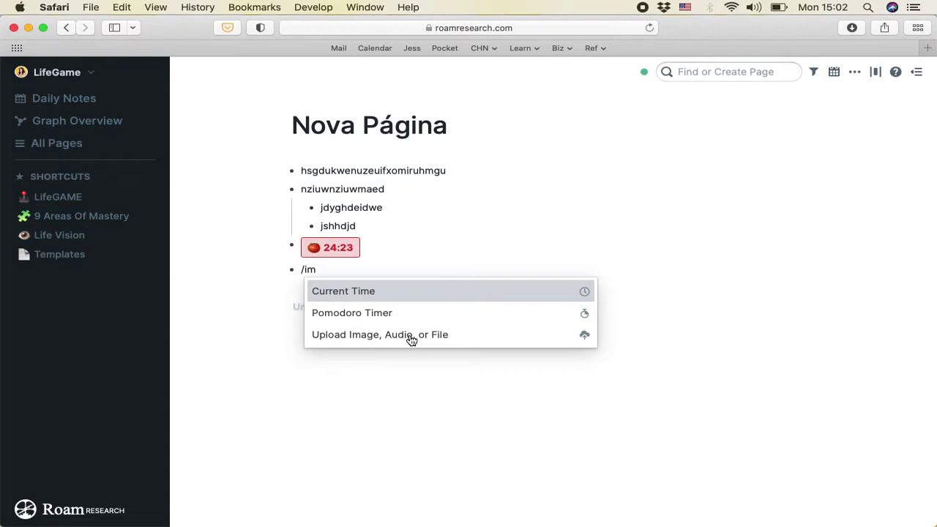
{"action": "key", "text": "BackSpace"}
{"action": "key", "text": "BackSpace"}
{"action": "key", "text": "BackSpace"}
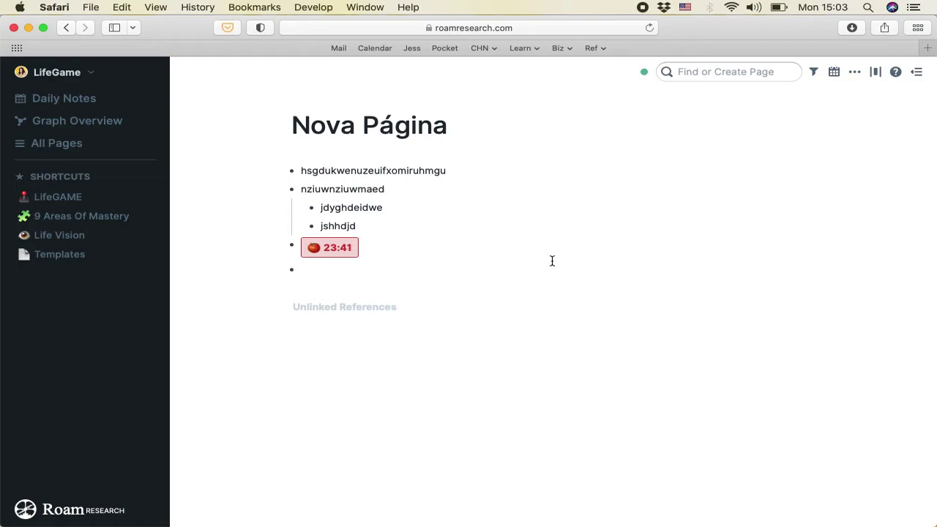
- Open the Templates page and examine the DailyNote template, its #roam/templates tag and its collapsible nested content
{"action": "left_click", "coordinate": [45, 265]}
{"action": "scroll", "coordinate": [449, 320], "scroll_direction": "down", "scroll_amount": 2}
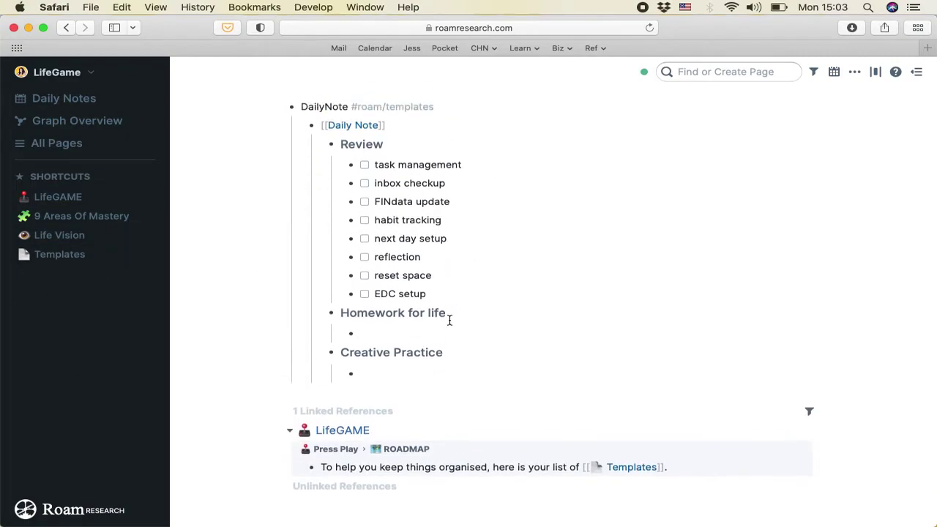
{"action": "scroll", "coordinate": [450, 320], "scroll_direction": "up", "scroll_amount": 2}
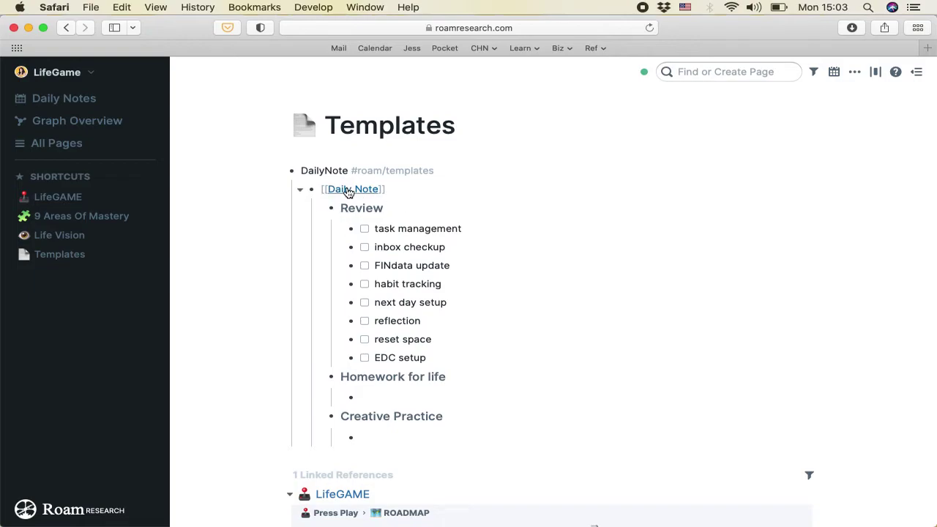
{"action": "left_click", "coordinate": [300, 170]}
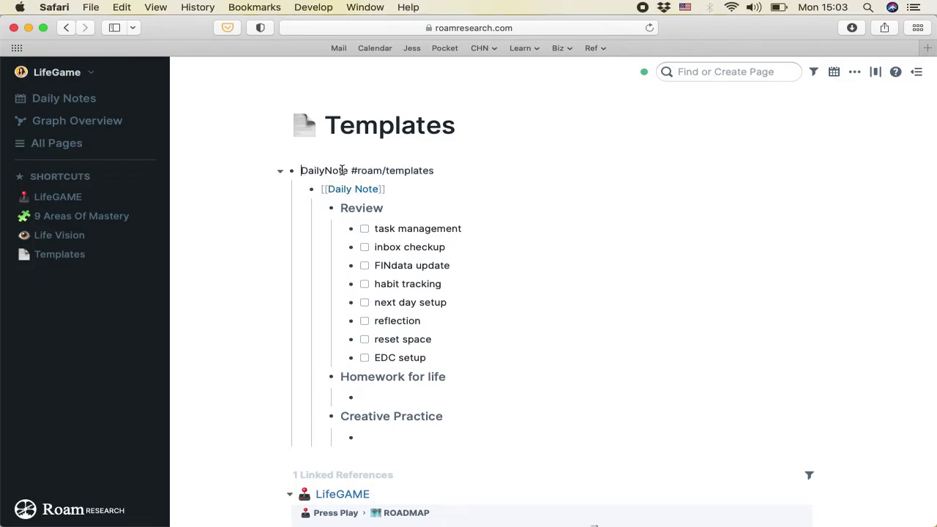
{"action": "left_click_drag", "start_coordinate": [350, 171], "coordinate": [464, 173]}
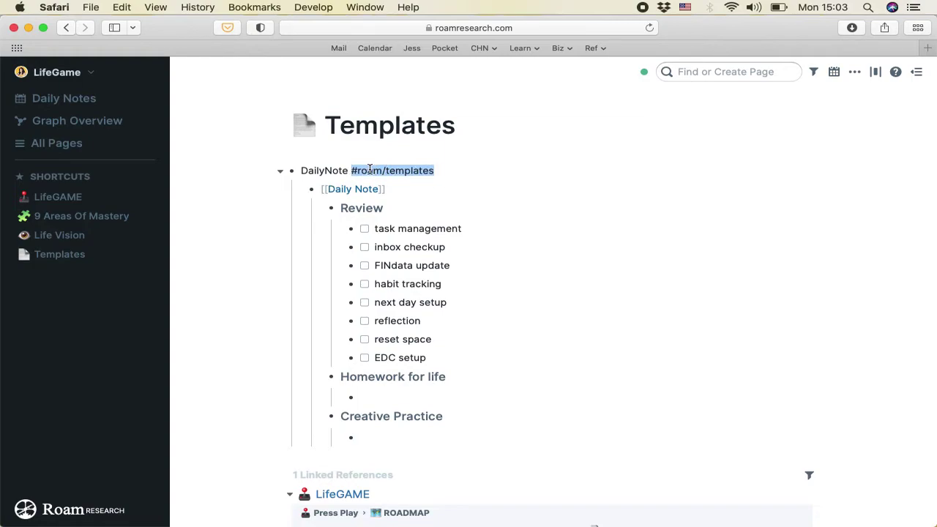
{"action": "left_click", "coordinate": [445, 172]}
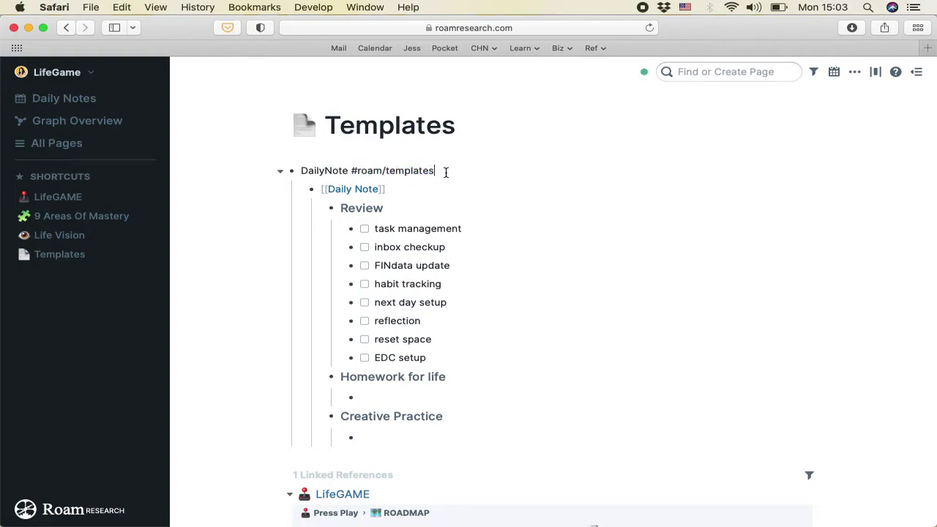
{"action": "left_click", "coordinate": [281, 172]}
{"action": "left_click", "coordinate": [282, 174]}
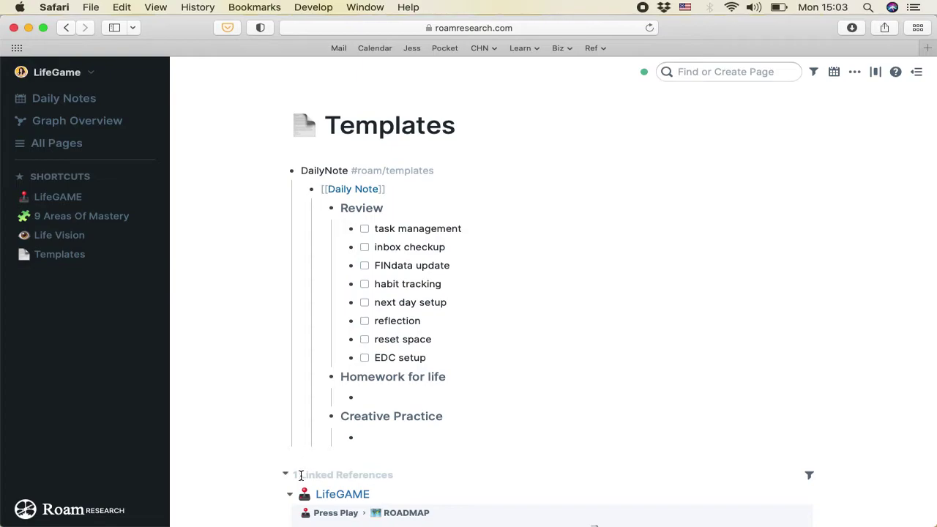
- Add a new top-level bullet reading "Checklist Especial" below the DailyNote template
{"action": "left_click", "coordinate": [285, 174]}
{"action": "left_click", "coordinate": [464, 173]}
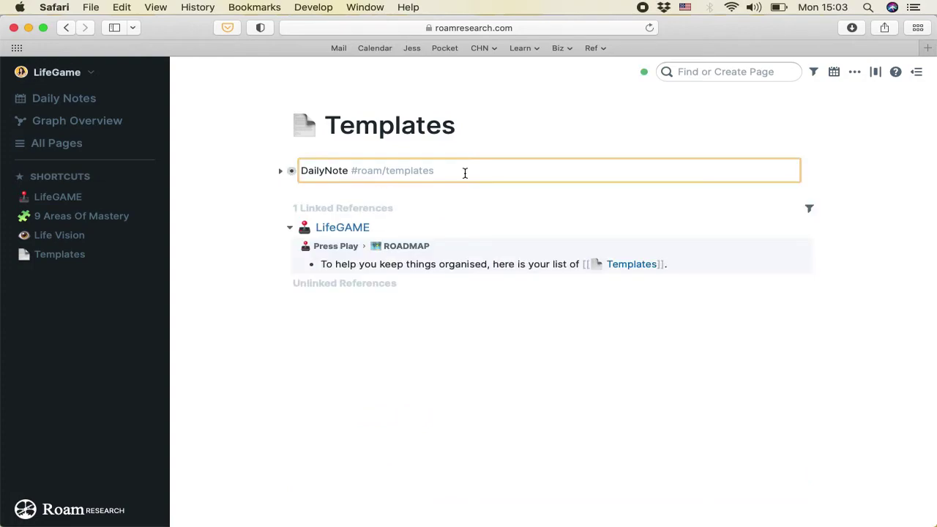
{"action": "key", "text": "Return"}
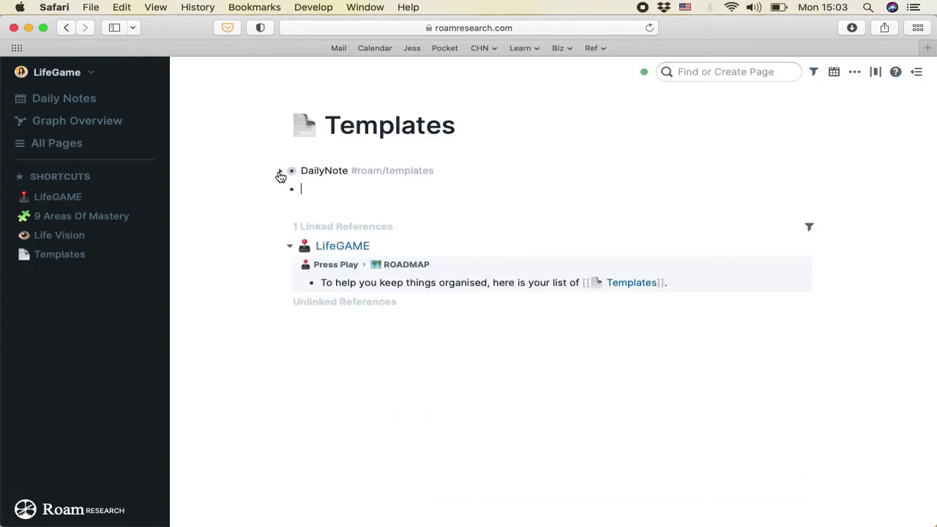
{"action": "left_click", "coordinate": [280, 173]}
{"action": "scroll", "coordinate": [320, 223], "scroll_direction": "down", "scroll_amount": 3}
{"action": "left_click", "coordinate": [320, 329]}
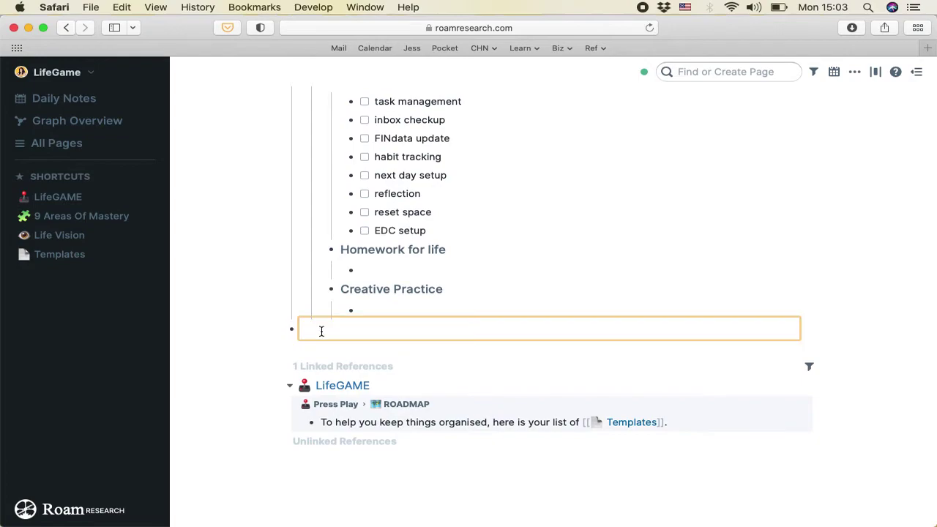
{"action": "type", "text": "Checklist"}
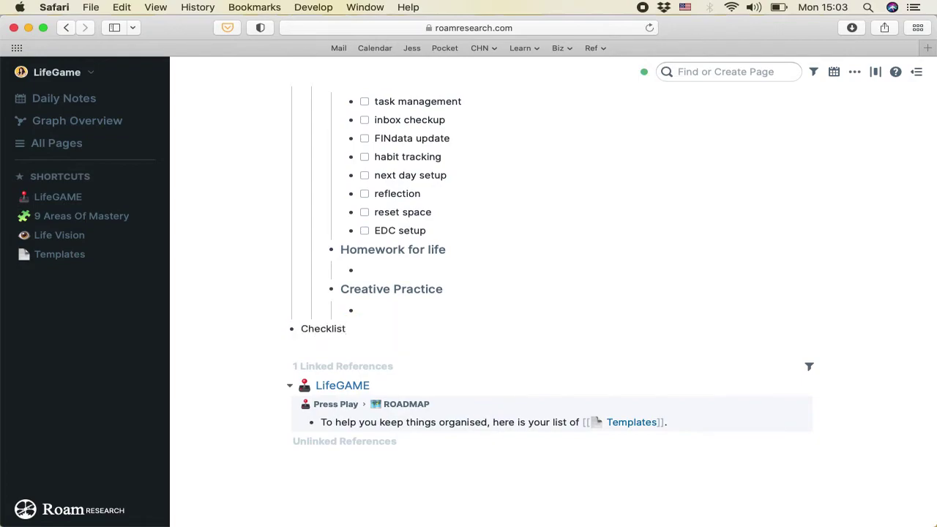
{"action": "type", "text": " Especial"}
- Change the new bullet's name to "ChecklistEspecial" and tag it with #roam/templates
{"action": "scroll", "coordinate": [513, 293], "scroll_direction": "up", "scroll_amount": 3}
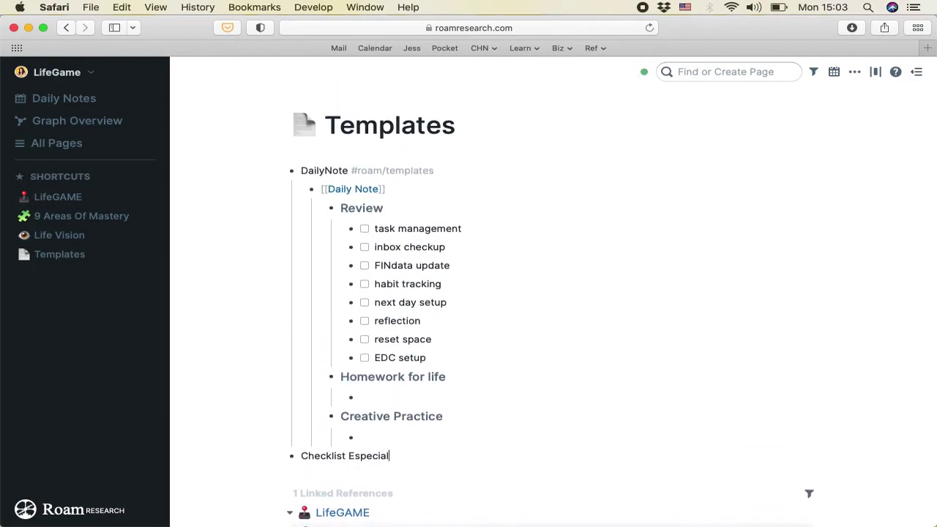
{"action": "key", "text": "BackSpace"}
{"action": "type", "text": "#roam"}
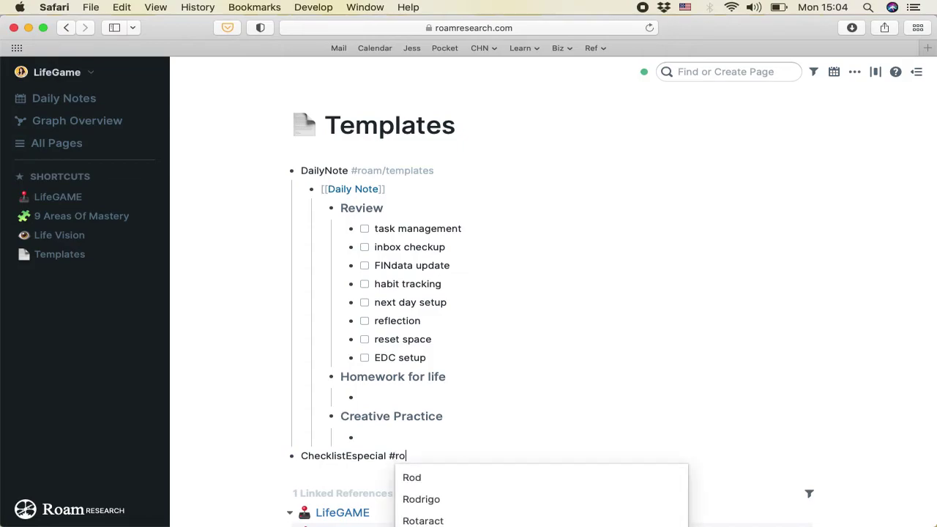
{"action": "key", "text": "Down"}
{"action": "key", "text": "Down"}
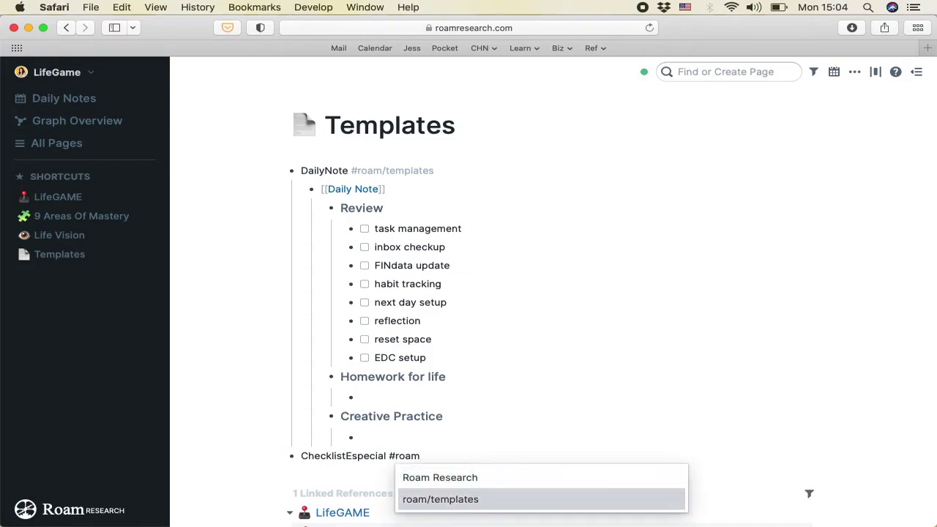
{"action": "key", "text": "Return"}
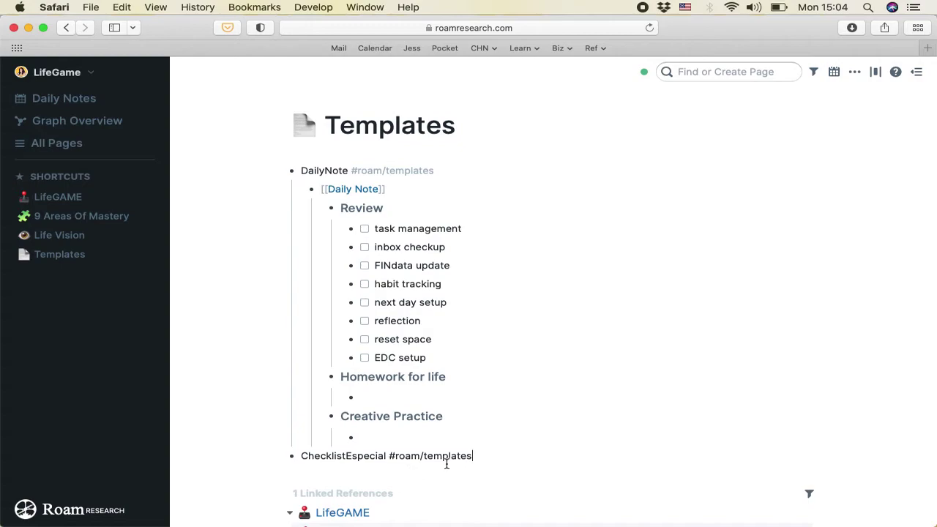
- Nest a "Template" bullet with an empty child under ChecklistEspecial, plus a sibling bullet reading "hdseuiwncuiehmvoa"
{"action": "key", "text": "Return"}
{"action": "key", "text": "Tab"}
{"action": "scroll", "coordinate": [326, 477], "scroll_direction": "down", "scroll_amount": 1}
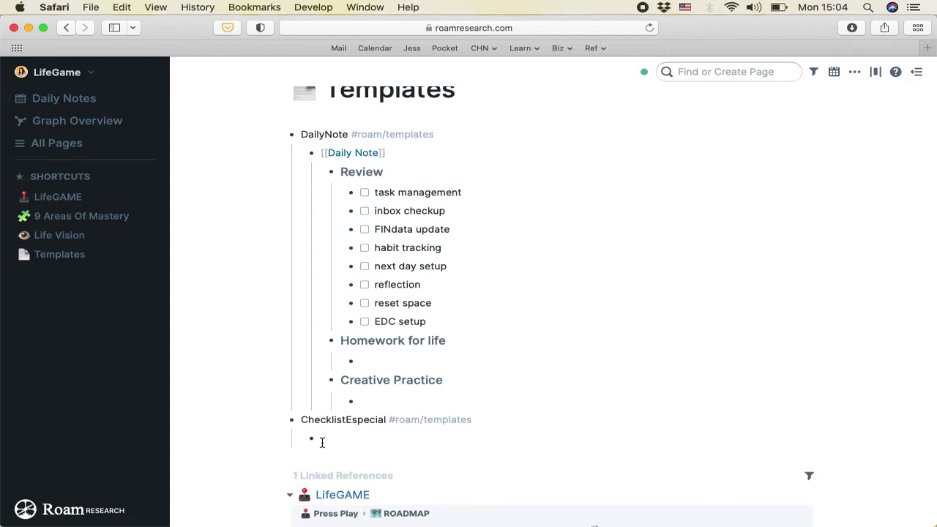
{"action": "type", "text": "Template"}
{"action": "key", "text": "Return"}
{"action": "key", "text": "Tab"}
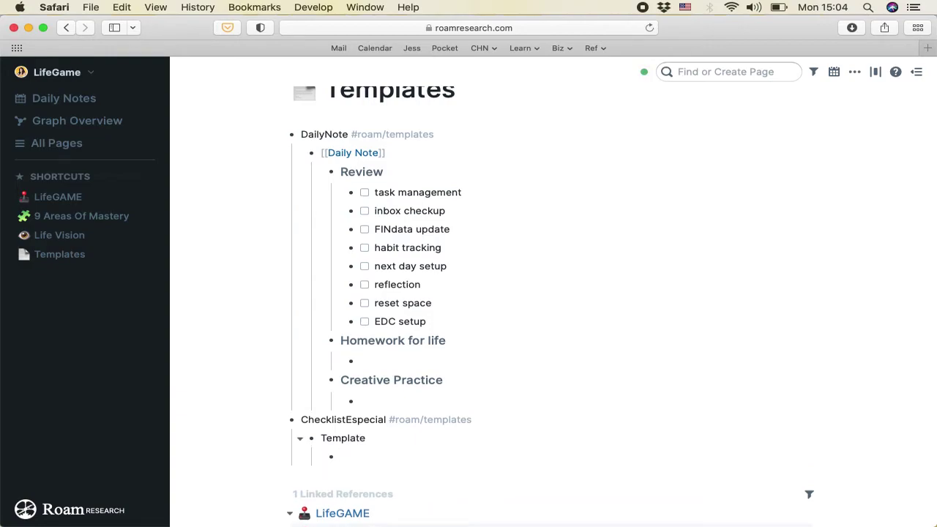
{"action": "key", "text": "Return"}
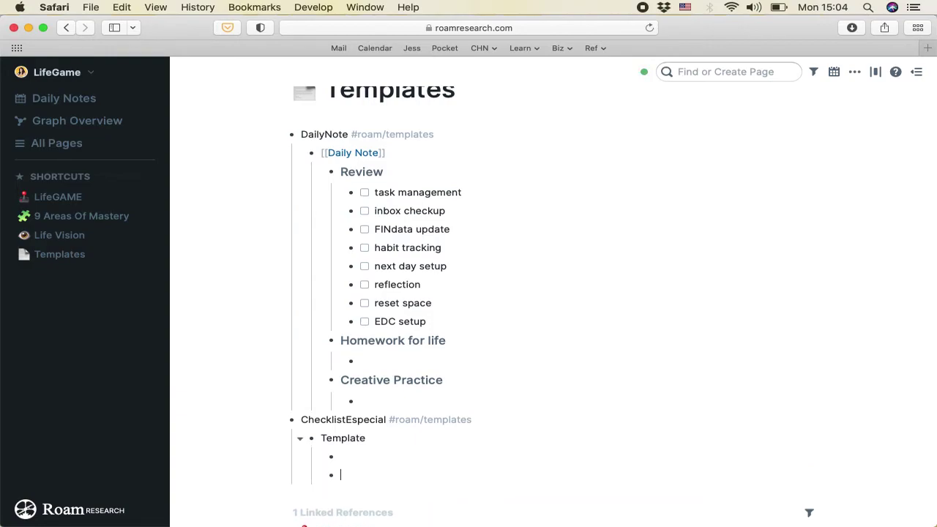
{"action": "key", "text": "shift+Tab"}
{"action": "type", "text": "hdseuiwncuiehmvoa"}
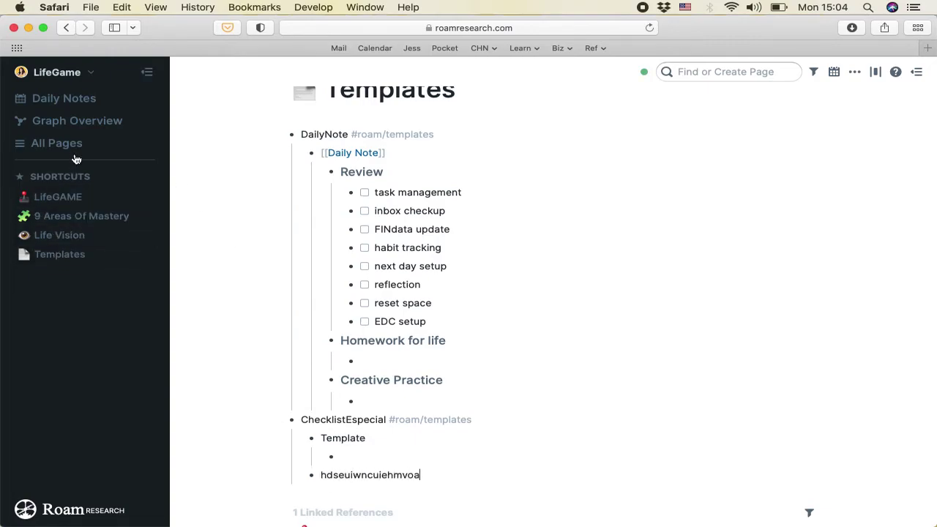
- Open the Nova Página page and insert the ChecklistEspecial template in the bullet below the Pomodoro timer
{"action": "left_click", "coordinate": [712, 71]}
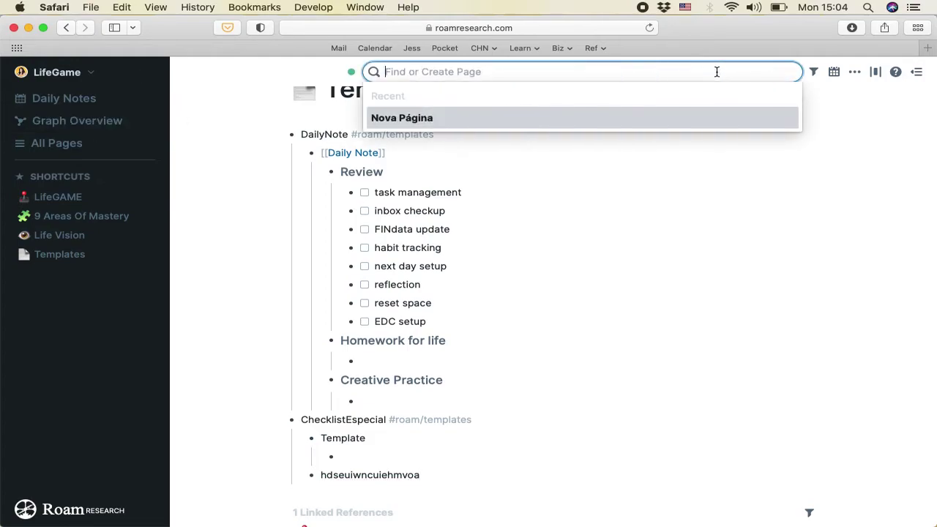
{"action": "left_click", "coordinate": [483, 118]}
{"action": "left_click", "coordinate": [396, 276]}
{"action": "type", "text": ";;"}
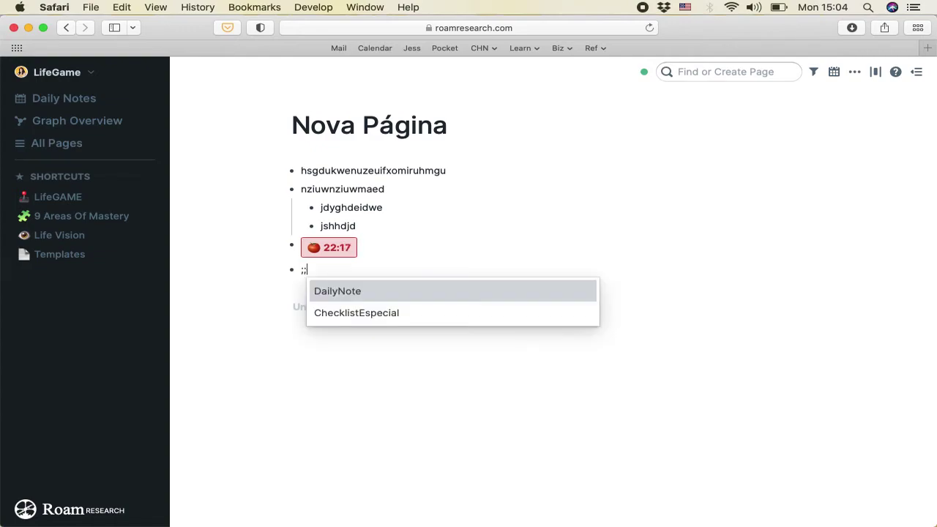
{"action": "left_click", "coordinate": [349, 314]}
- Turn the empty bullet under Template into a TODO reading "kskudhskd;a", with a new empty bullet after it
{"action": "left_click", "coordinate": [320, 284]}
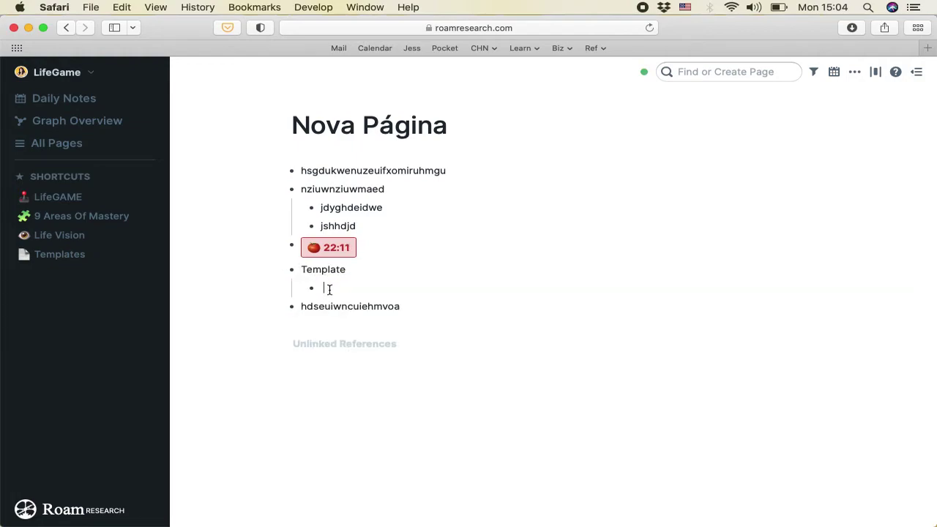
{"action": "type", "text": "/"}
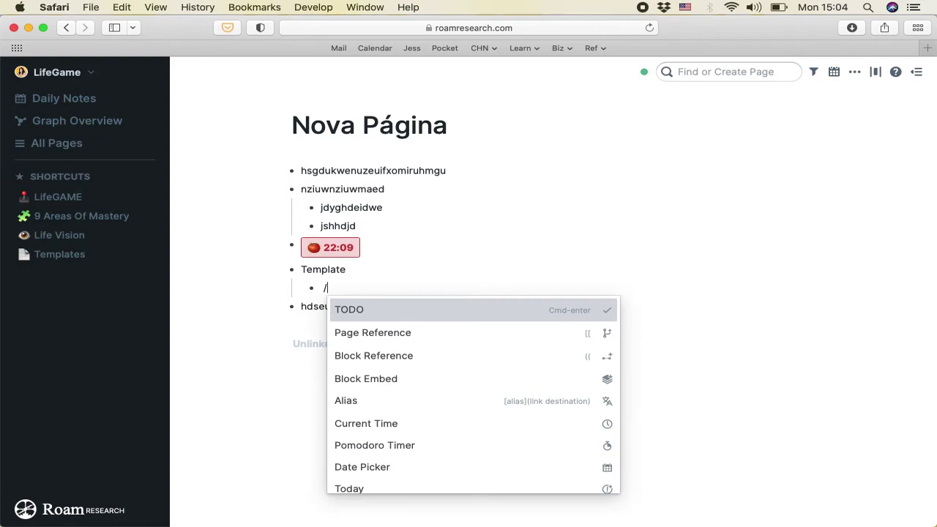
{"action": "left_click", "coordinate": [350, 316]}
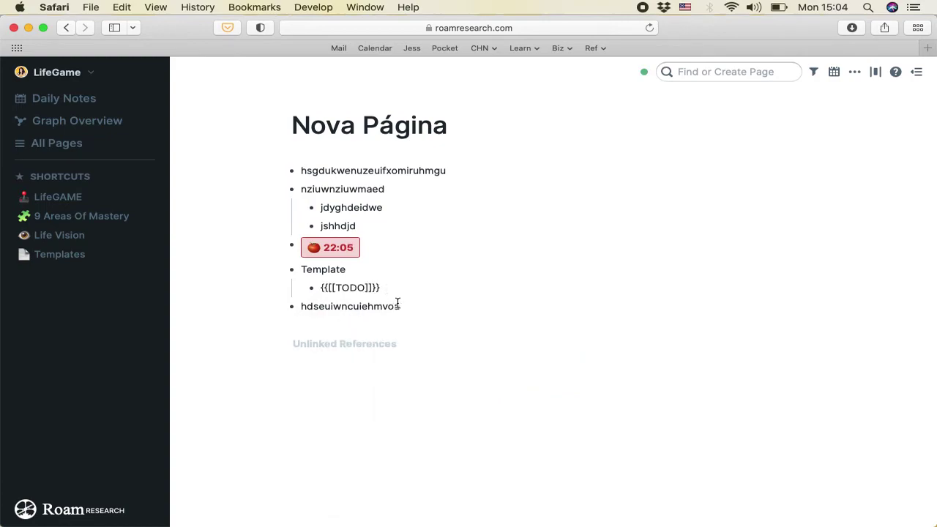
{"action": "key", "text": "Return"}
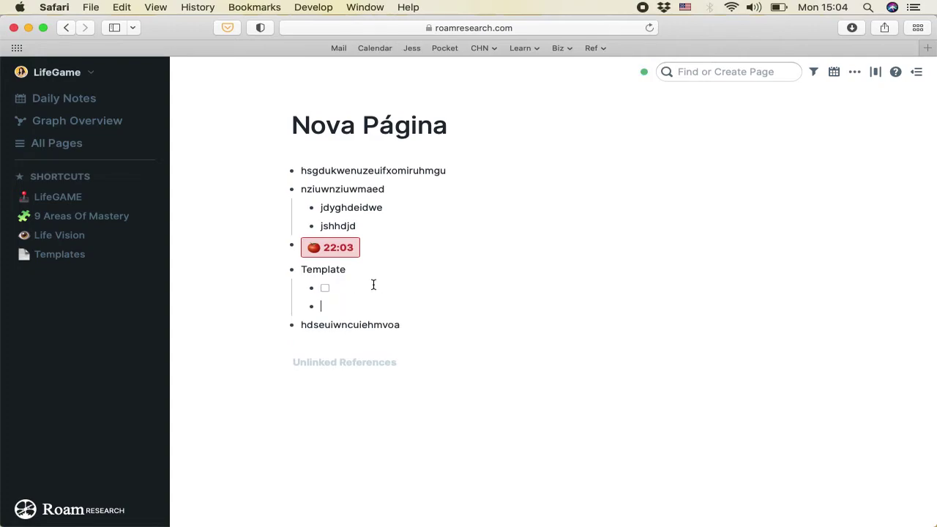
{"action": "left_click", "coordinate": [341, 285]}
{"action": "type", "text": "kskudhskd;a"}
- Add a second TODO reading "ueygdw;aowd" under Template, followed by an empty bullet, and check off both TODOs
{"action": "left_click", "coordinate": [320, 306]}
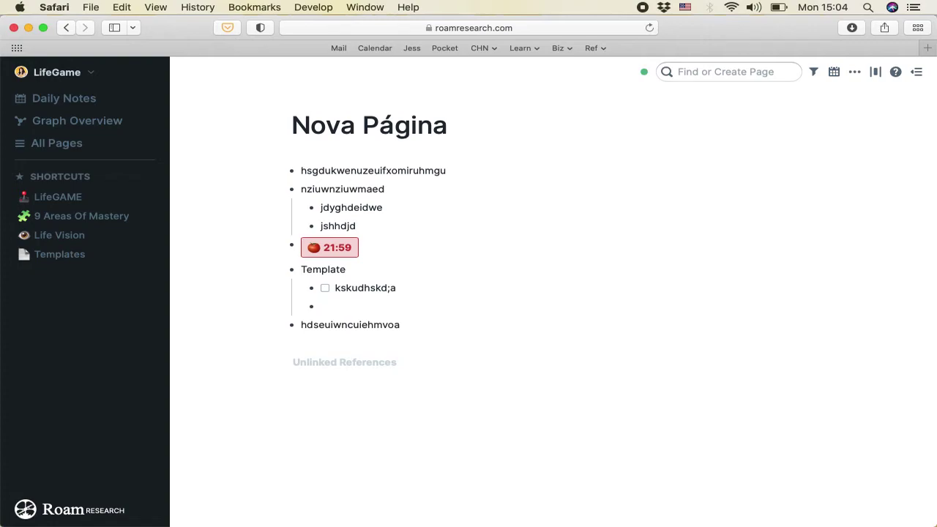
{"action": "type", "text": "/to"}
{"action": "key", "text": "Return"}
{"action": "type", "text": "ueygdw;aowd"}
{"action": "key", "text": "Return"}
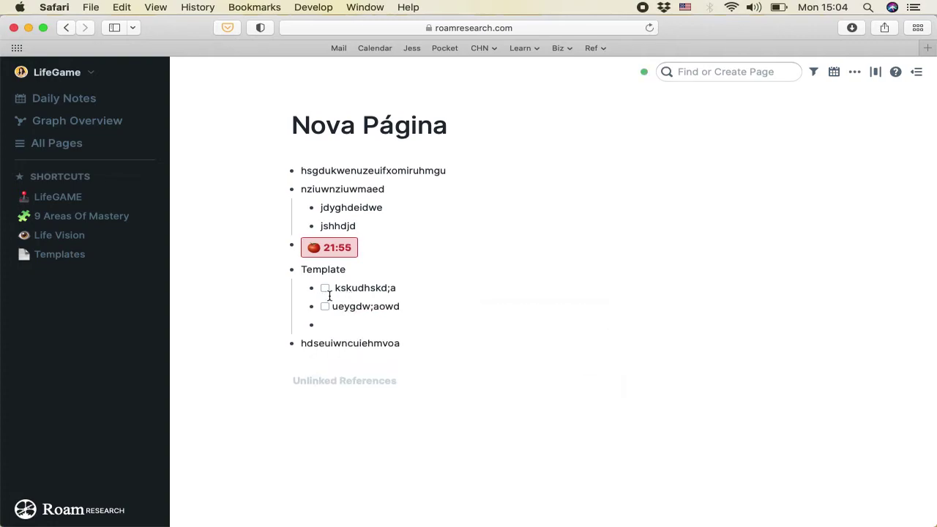
{"action": "left_click", "coordinate": [325, 288]}
{"action": "left_click", "coordinate": [325, 307]}
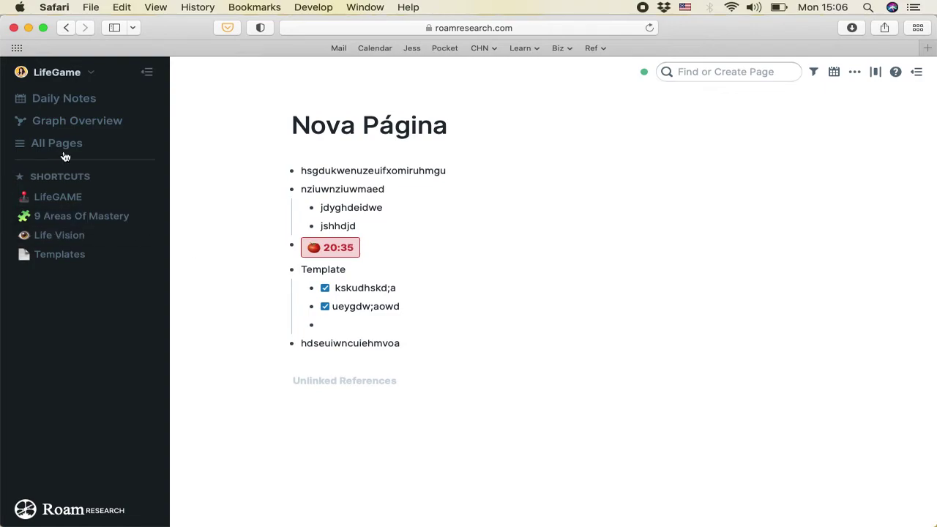
- Open the Graph Overview and examine the network of linked pages
{"action": "left_click", "coordinate": [68, 124]}
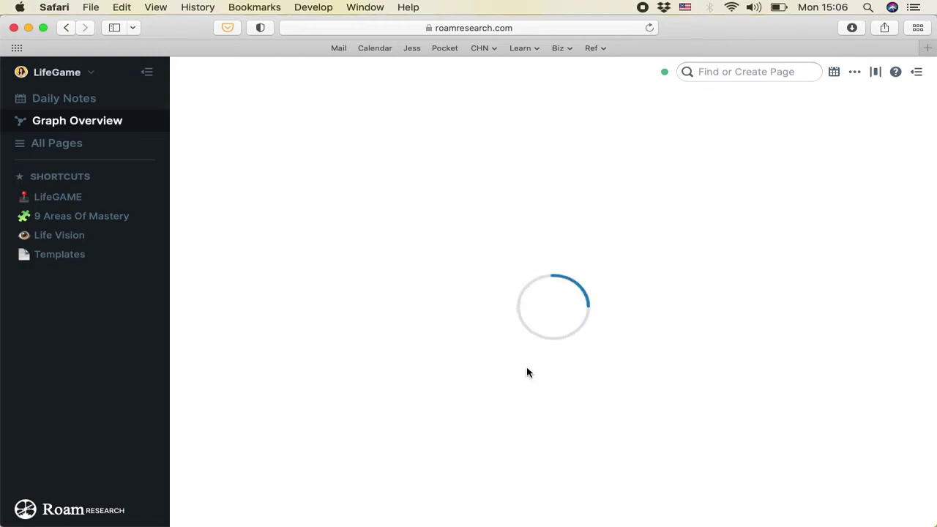
{"action": "left_click_drag", "start_coordinate": [479, 381], "coordinate": [670, 402]}
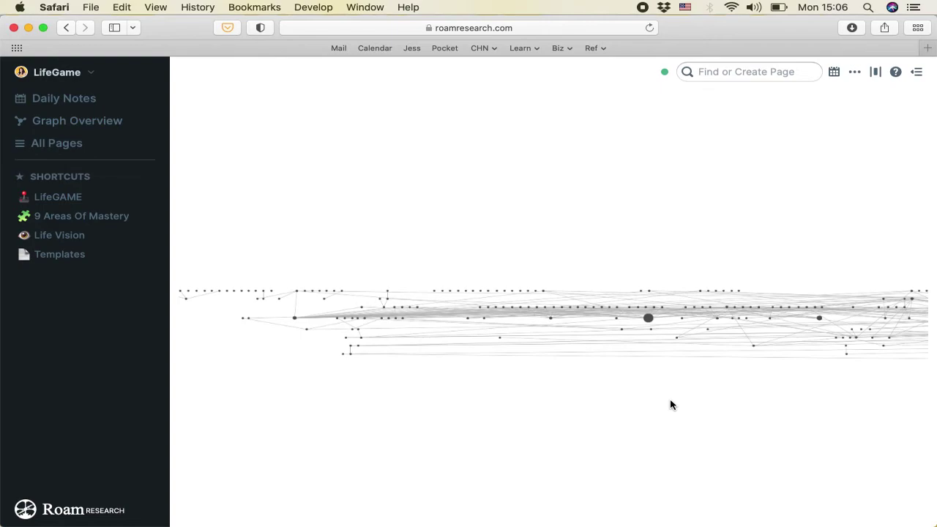
- Open the Templates page and examine both templates, including the checklist items nested under Review
{"action": "left_click", "coordinate": [56, 260]}
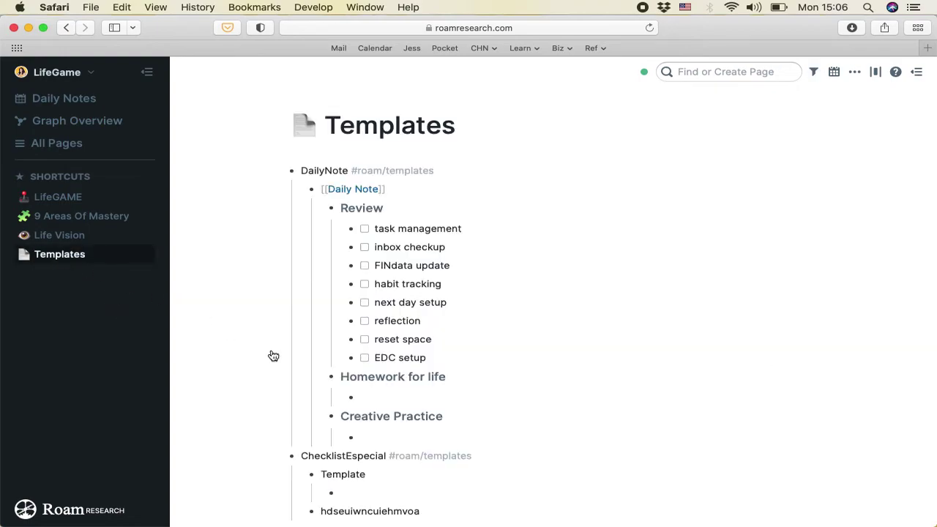
{"action": "scroll", "coordinate": [313, 373], "scroll_direction": "down", "scroll_amount": 3}
{"action": "scroll", "coordinate": [395, 292], "scroll_direction": "up", "scroll_amount": 4}
{"action": "scroll", "coordinate": [352, 248], "scroll_direction": "down", "scroll_amount": 5}
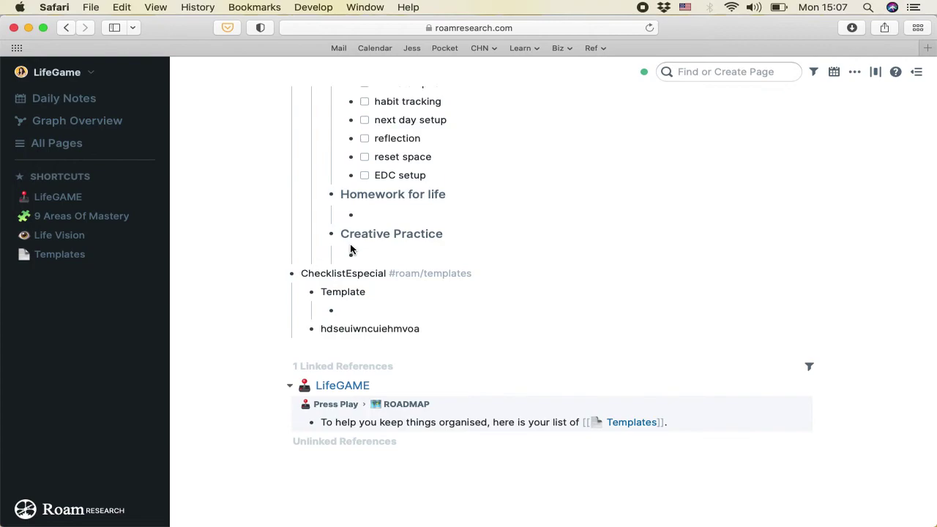
{"action": "scroll", "coordinate": [350, 250], "scroll_direction": "up", "scroll_amount": 3}
{"action": "left_click_drag", "start_coordinate": [379, 192], "coordinate": [402, 324]}
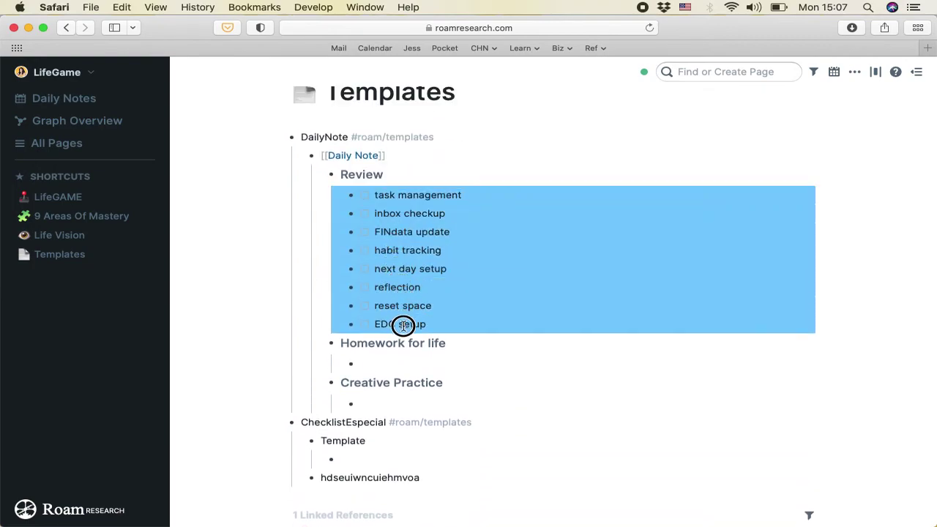
{"action": "left_click", "coordinate": [399, 174]}
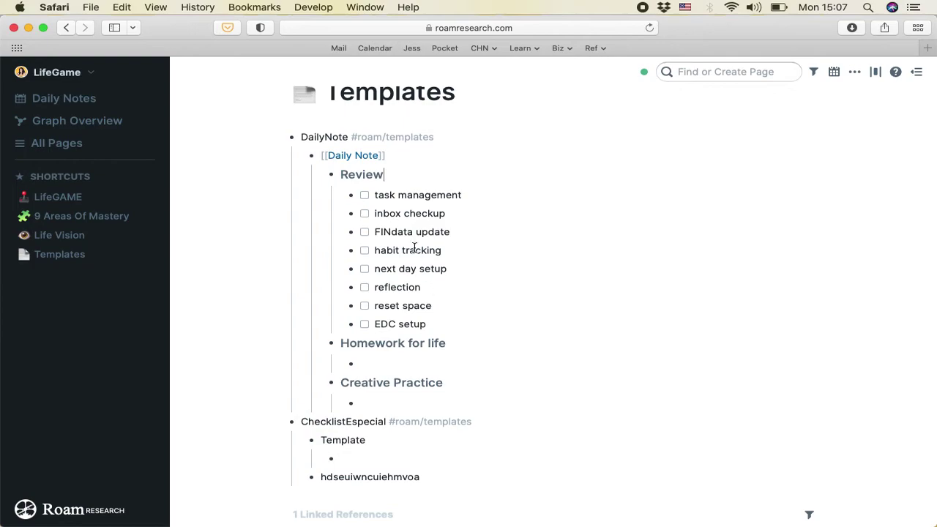
- Copy the Review checklist items from "task management" through "reflection" and bring up the recent pages in the page search
{"action": "left_click_drag", "start_coordinate": [375, 196], "coordinate": [415, 294]}
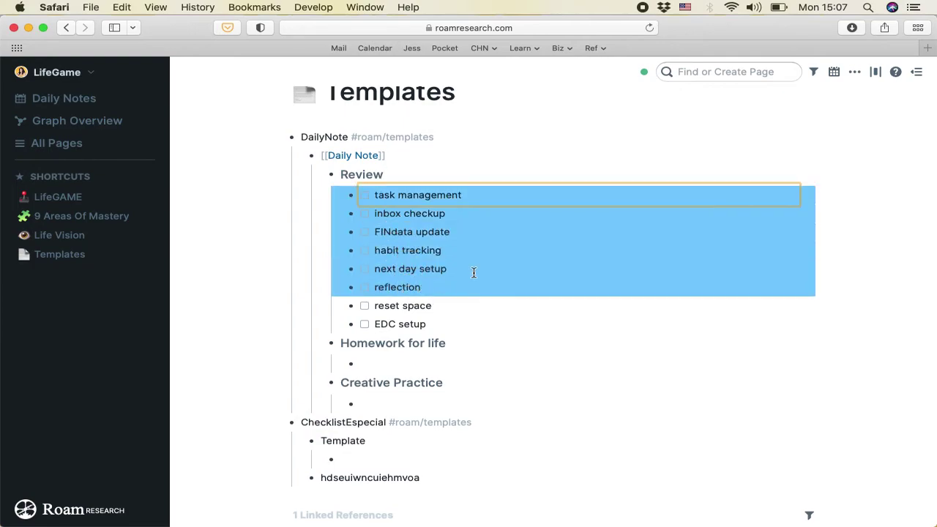
{"action": "key", "text": "super+c"}
{"action": "scroll", "coordinate": [429, 395], "scroll_direction": "down", "scroll_amount": 5}
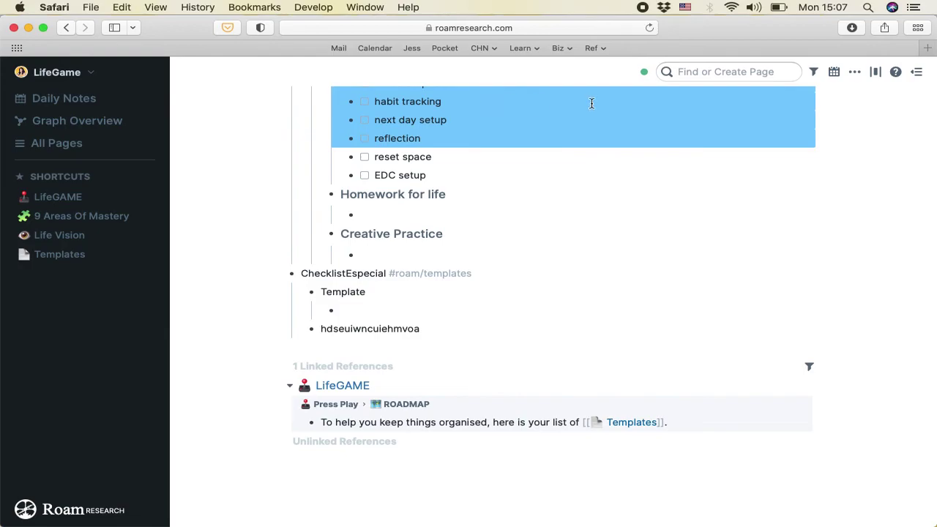
{"action": "left_click", "coordinate": [715, 72]}
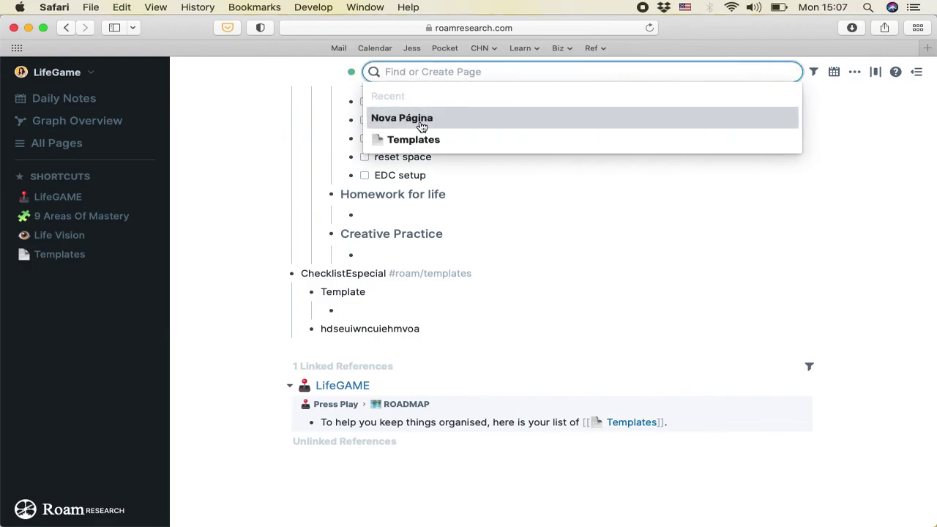